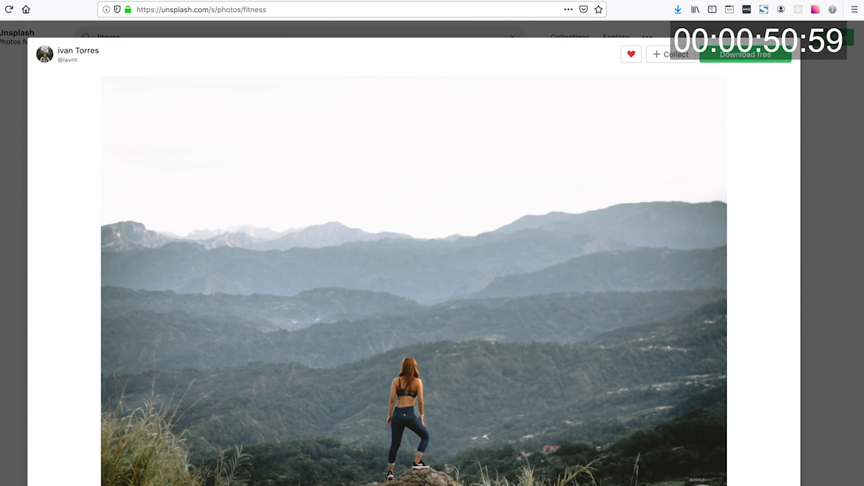
Step: Switch to Photoshop and place the second downloaded copy of the woman-on-cliff photo from the Downloads folder onto the blank canvas
key("Escape")
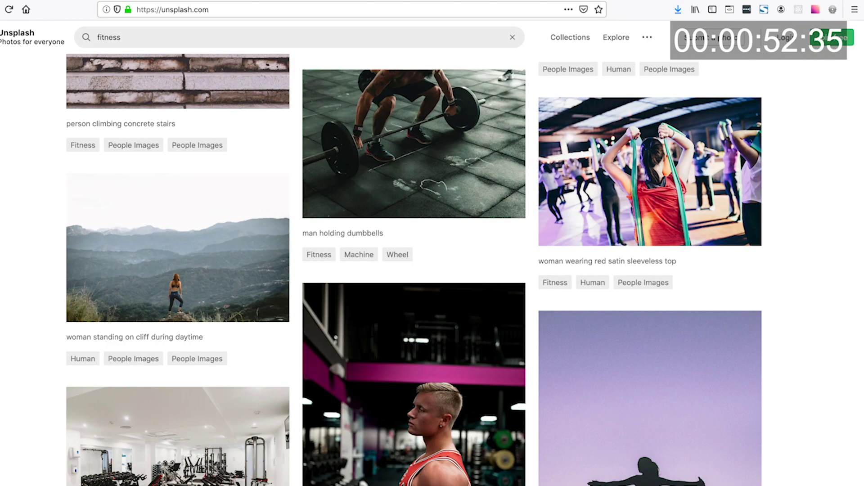
key("super+Tab")
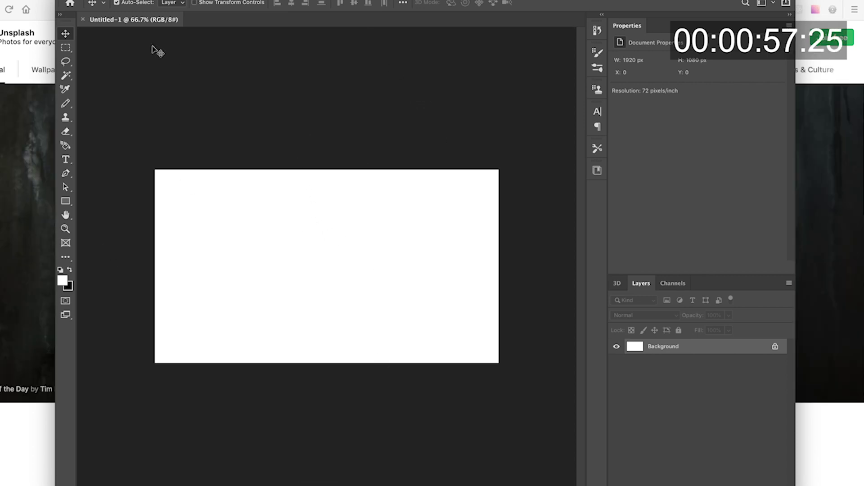
left_click(59, 0)
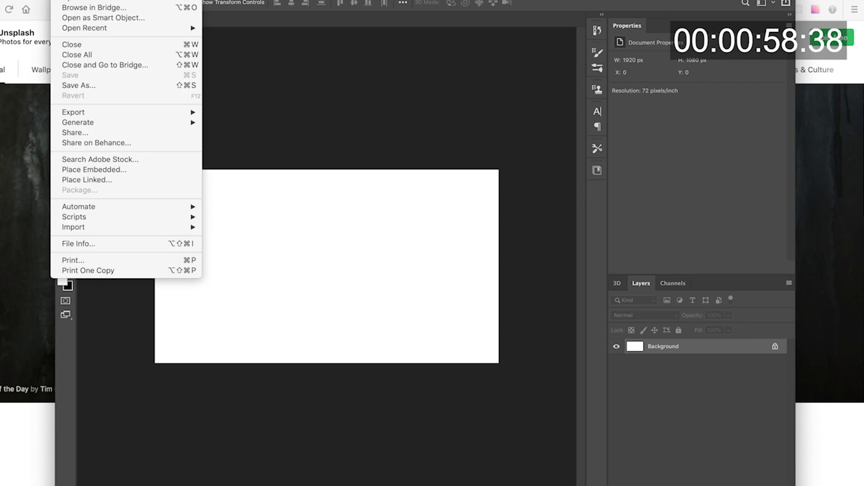
left_click(311, 106)
left_click(279, 485)
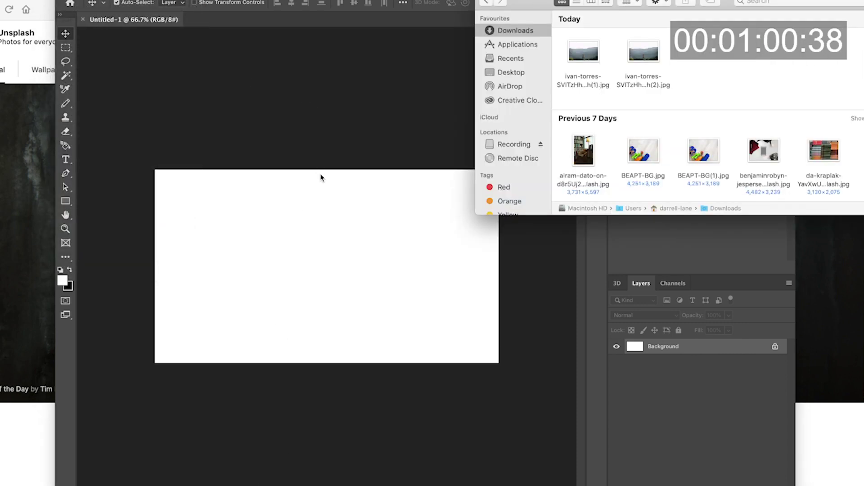
left_click(634, 54)
left_click_drag(634, 54, 454, 345)
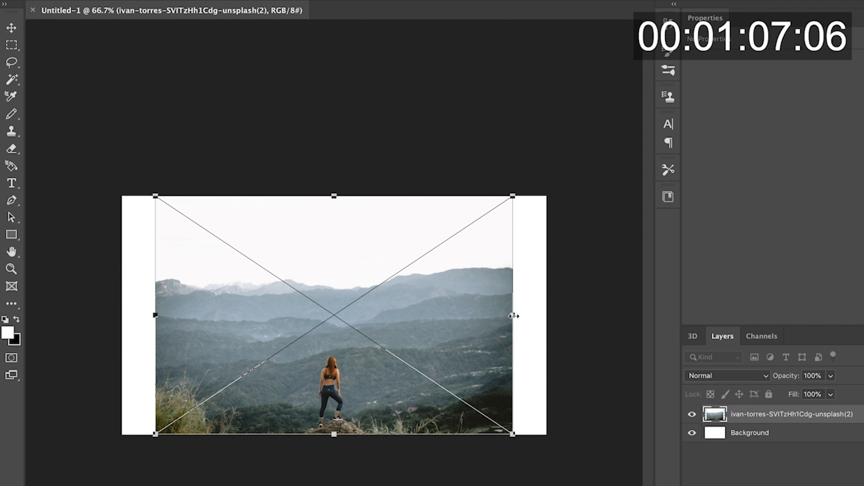
Step: Scale the placed photo to the full 1920 px canvas width and shift it vertically to about Y -164 px
left_click_drag(513, 316, 546, 316)
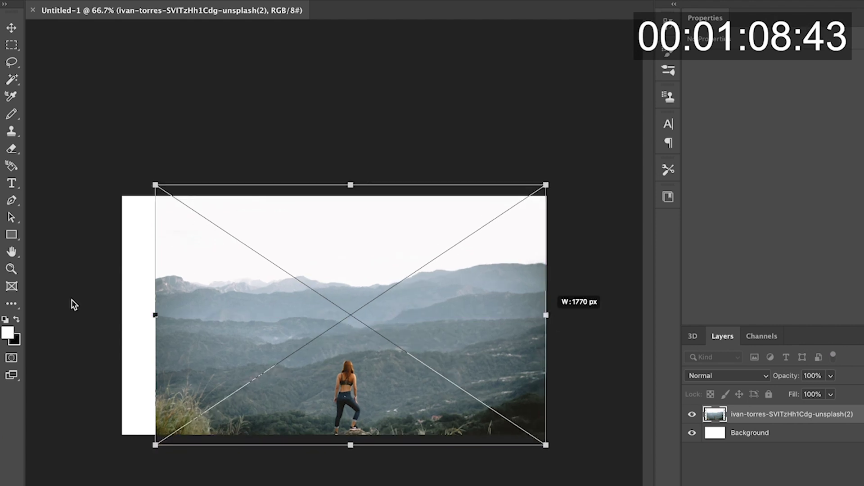
left_click_drag(155, 315, 117, 313)
key("Return")
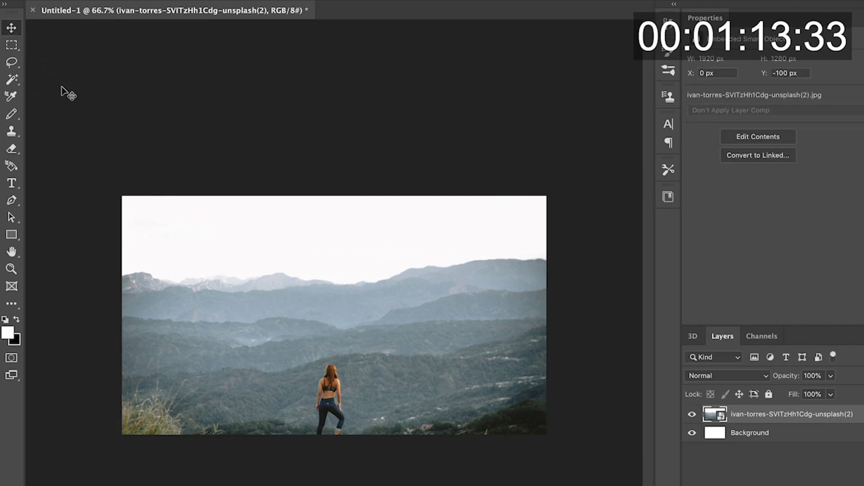
left_click_drag(298, 294, 315, 142)
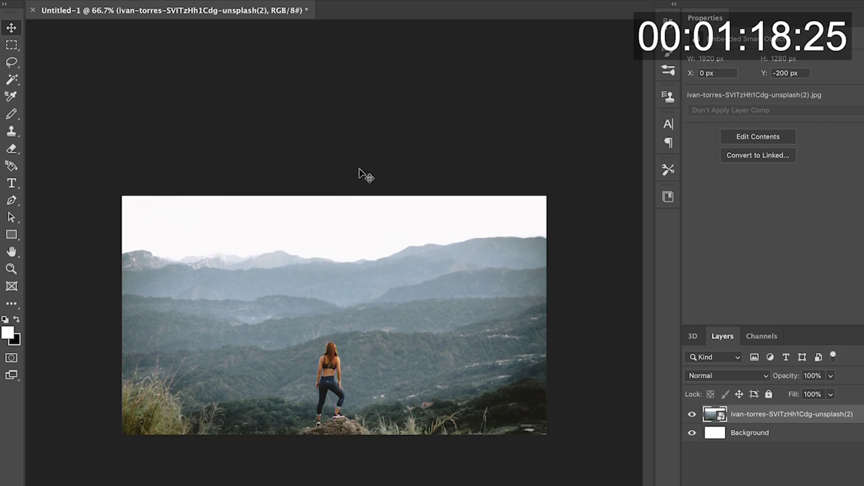
left_click_drag(349, 294, 350, 297)
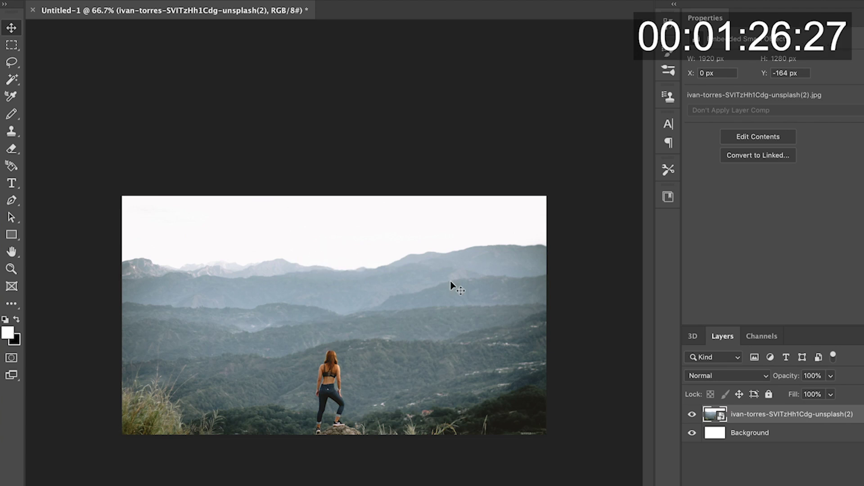
Step: Unlock the Background layer and copy the photo's hazy mountain area, selected with the Magic Wand, onto a new layer
left_click(860, 432)
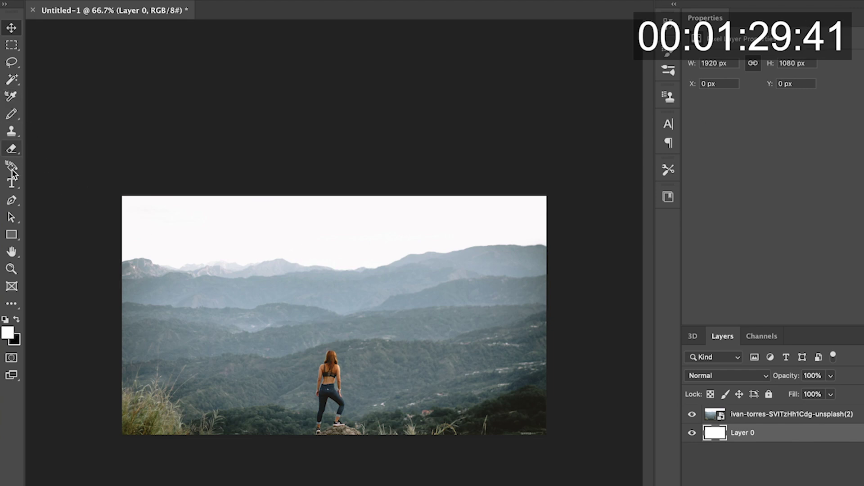
left_click(12, 80)
left_click(333, 280)
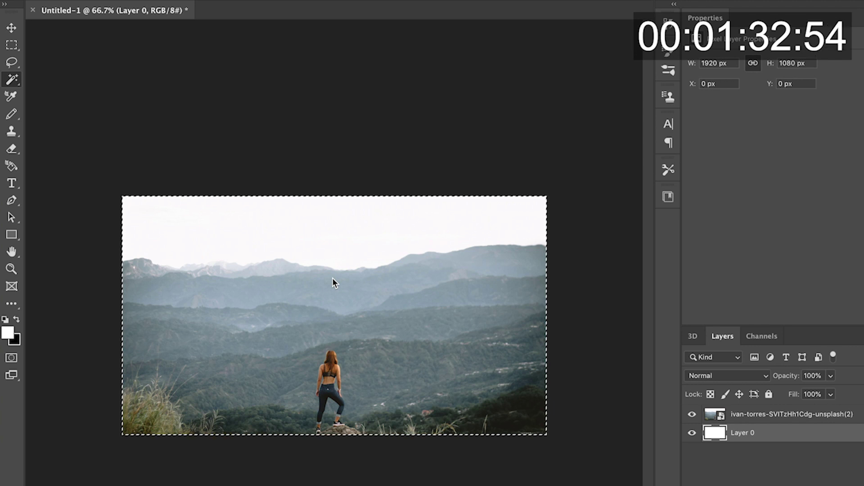
left_click(784, 415)
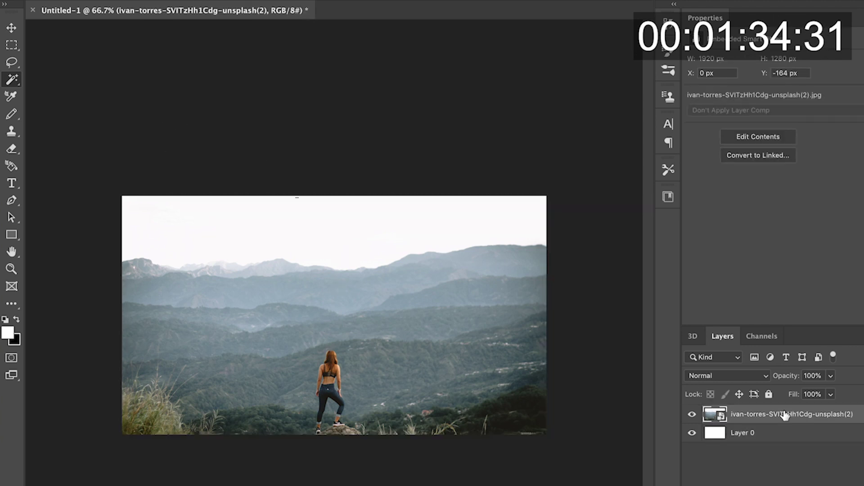
left_click(334, 285)
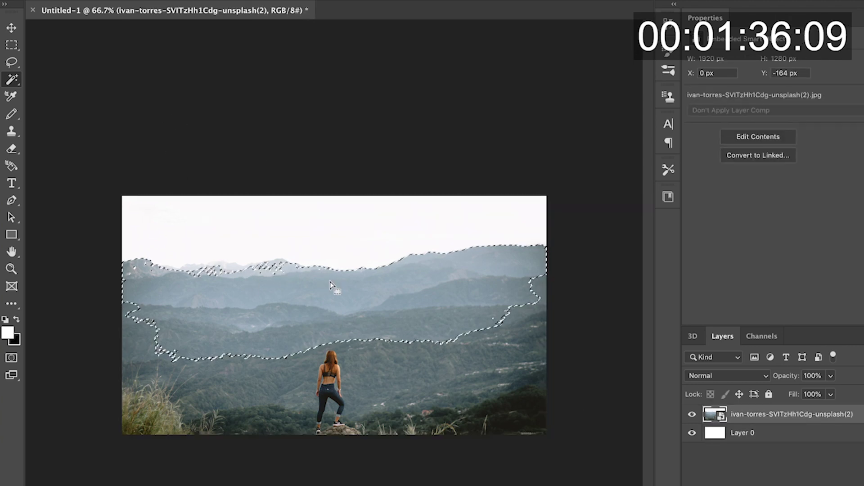
right_click(331, 284)
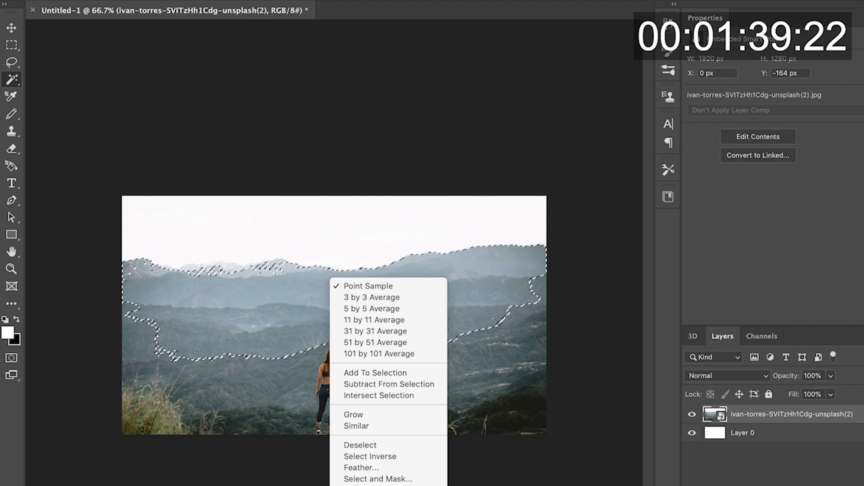
key("ctrl+j")
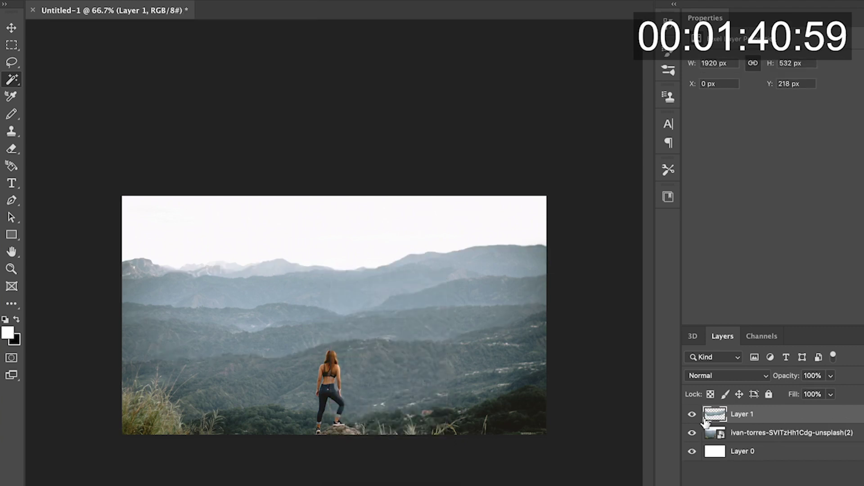
Step: Place new-logo-circle.png from the Desktop's Youtube/Logos folder onto the canvas
key("super+Tab")
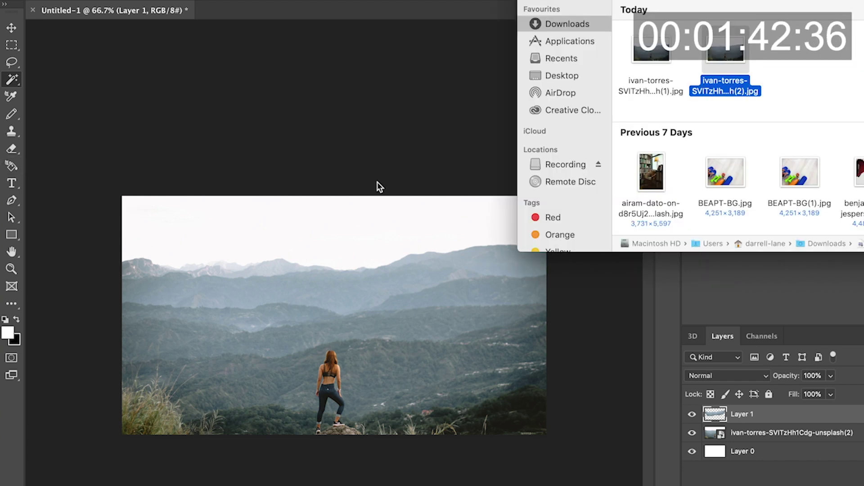
left_click(557, 73)
left_click(658, 23)
double_click(658, 22)
double_click(656, 59)
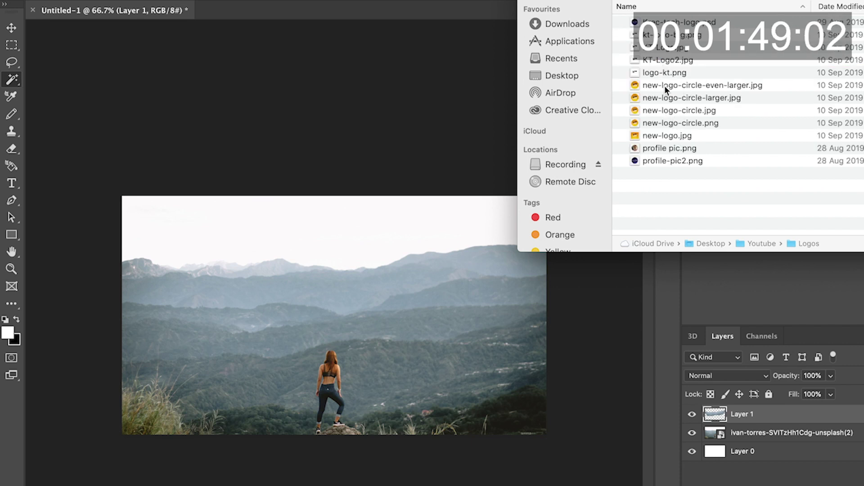
left_click_drag(676, 122, 336, 261)
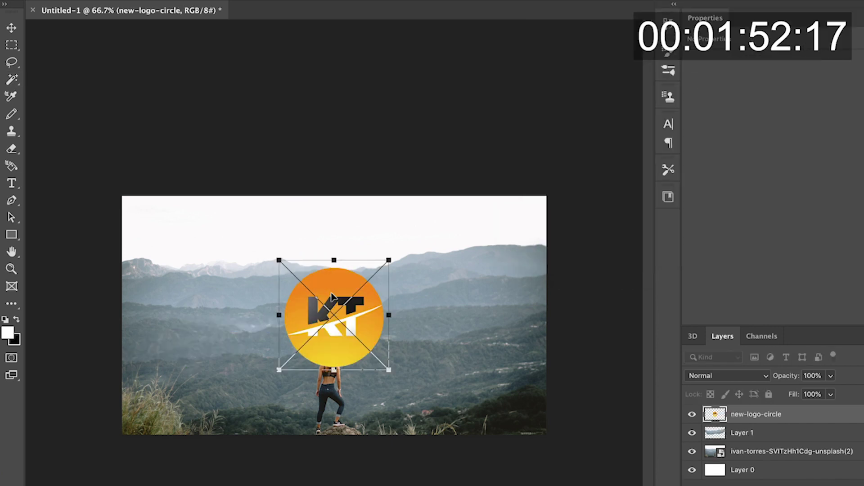
Step: Shrink the logo and centre it over the ridge line, with the Layer 1 mountain cutout stacked above it
left_click_drag(334, 300, 349, 226)
left_click_drag(315, 263, 333, 248)
key("Return")
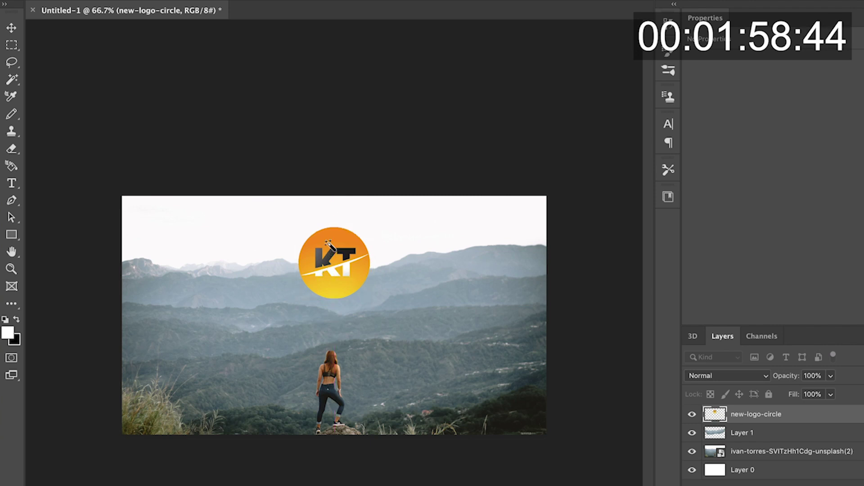
left_click_drag(749, 433, 749, 415)
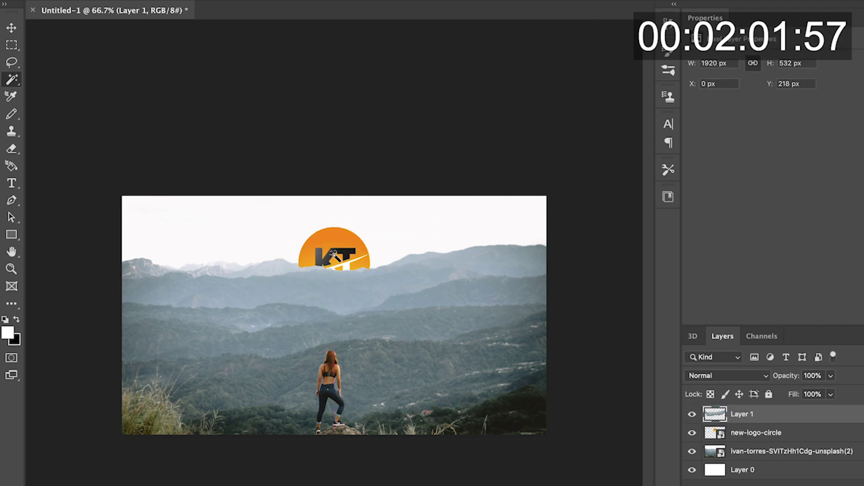
Step: Enlarge the logo to about 366 px square and position it at about X 777, Y 98 px, rising behind the mountains
key("v")
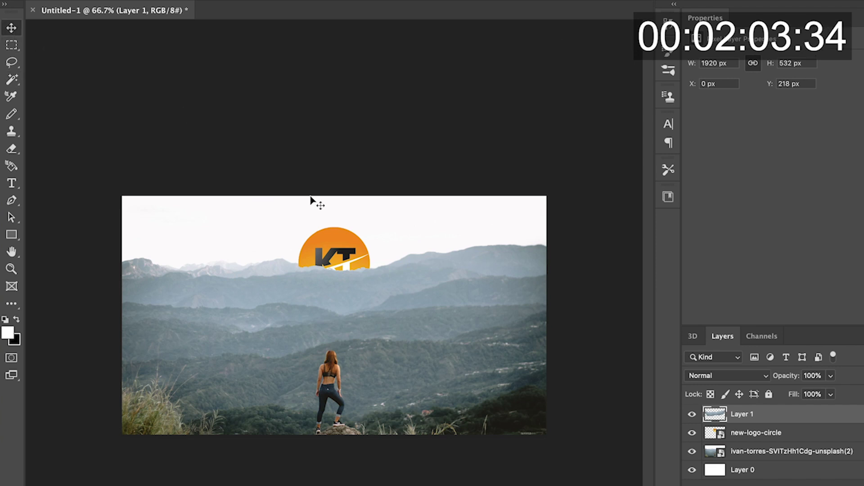
left_click(343, 263, "ctrl")
key("ctrl+t")
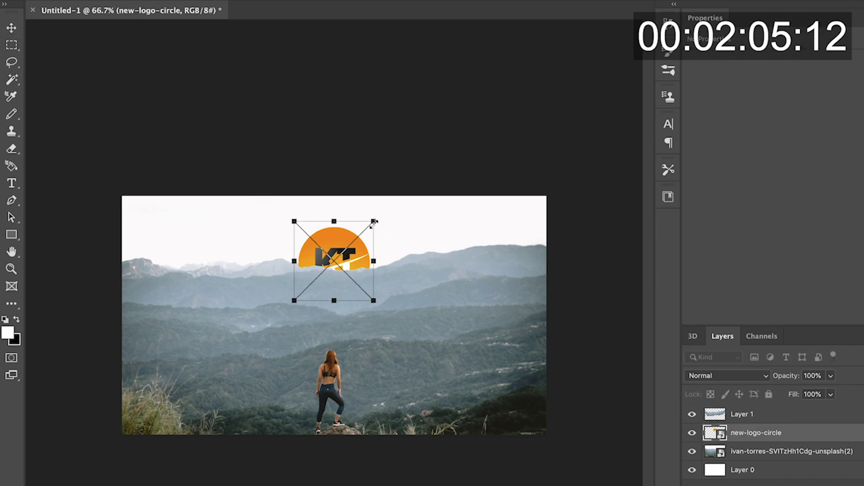
left_click_drag(376, 218, 384, 212)
left_click_drag(344, 243, 339, 234)
key("Return")
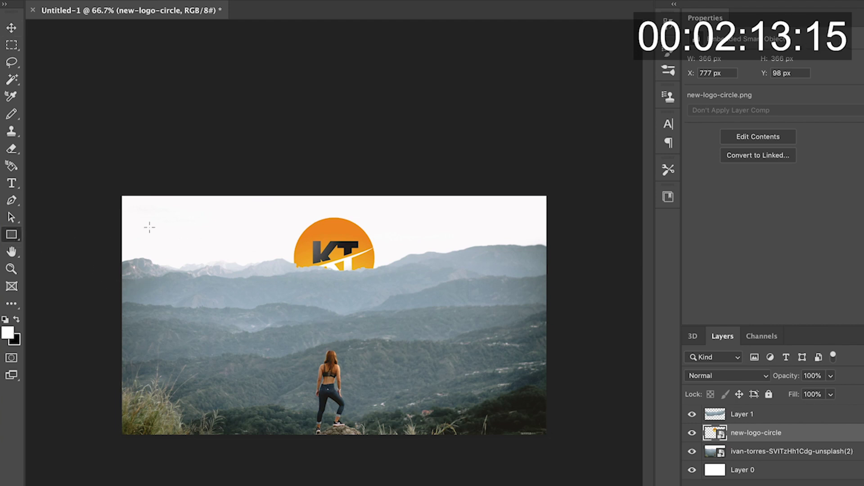
Step: Draw three stacked rectangles beside the logo, about 513 × 88, 498 × 114 and 477 × 109 px from upper to lower
left_click_drag(170, 229, 242, 248)
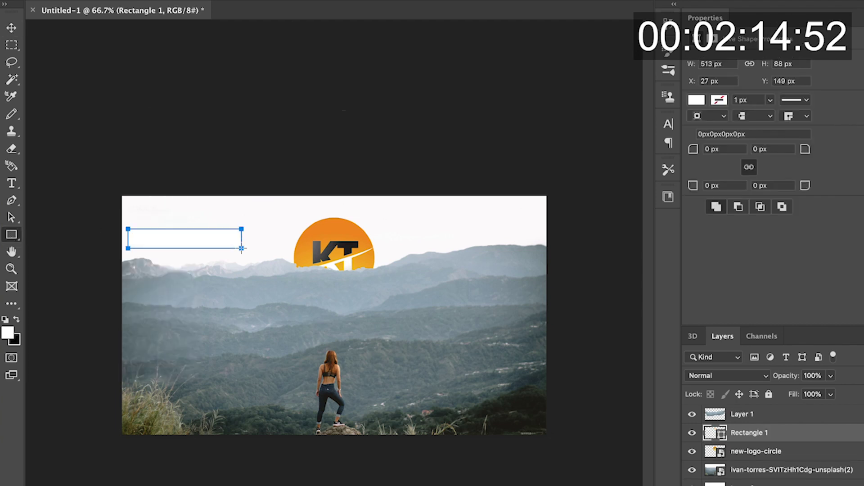
left_click_drag(128, 257, 238, 282)
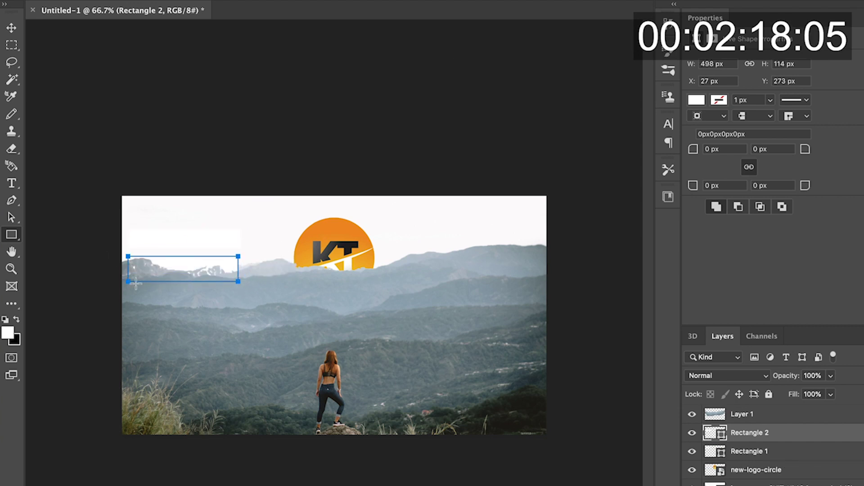
left_click_drag(129, 291, 235, 315)
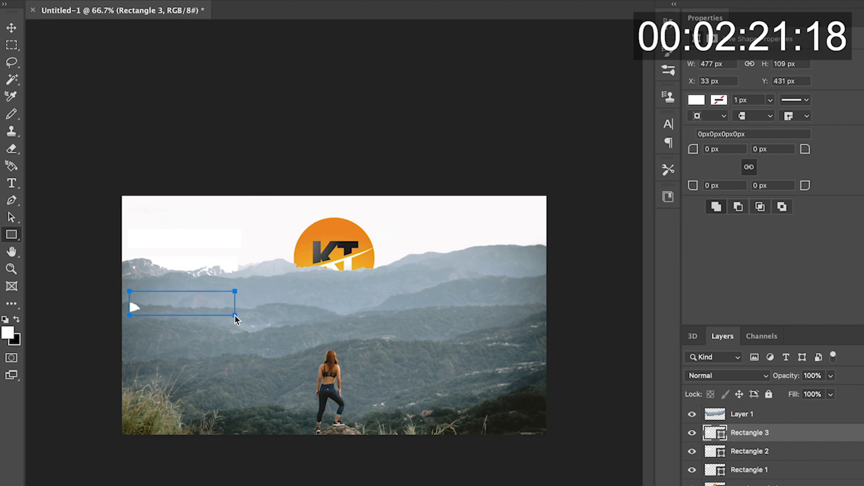
Step: Set the fill colour of the Rectangle 3 shape to black, 000000
double_click(725, 436)
left_click(539, 277)
type("000000")
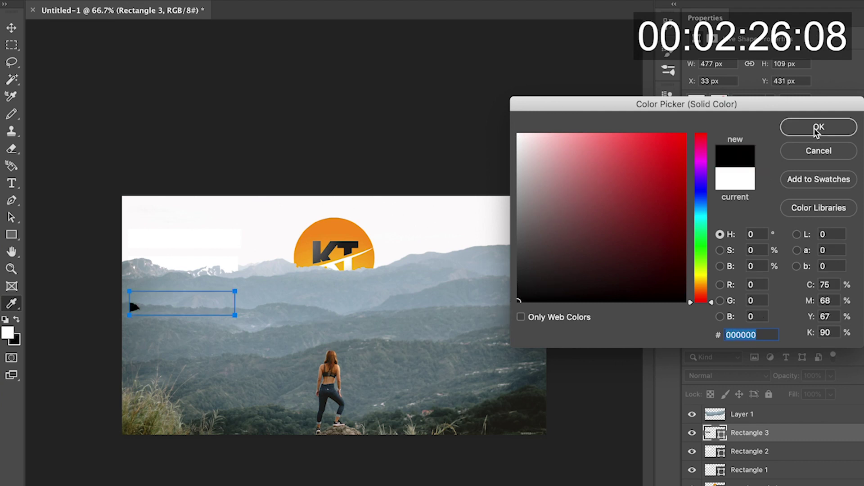
left_click(817, 128)
Step: Stack Layer 1 beneath the three rectangles and set the Rectangle 2 fill colour to black, 000000
left_click(756, 451)
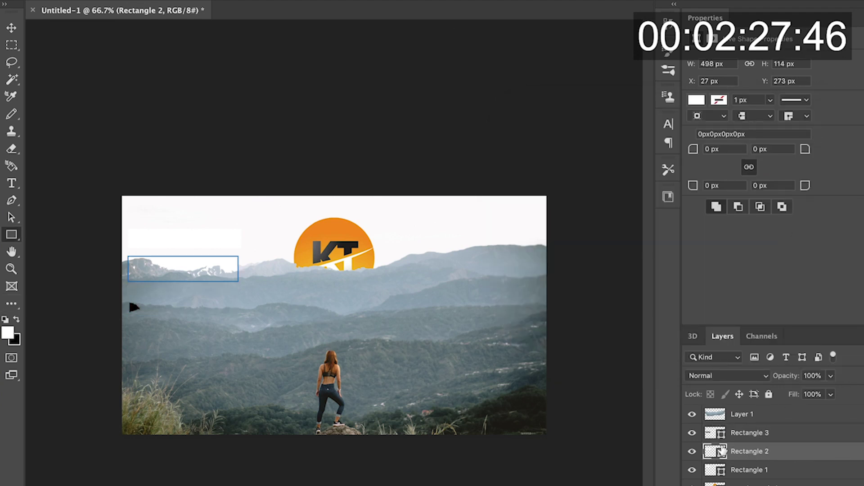
left_click_drag(747, 435, 762, 473)
left_click(761, 434)
double_click(721, 435)
type("000000")
left_click(817, 127)
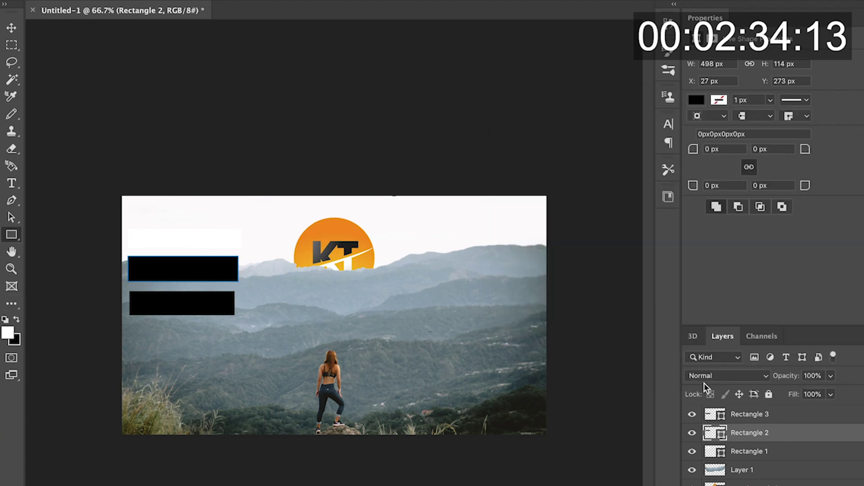
Step: Set the fill colour of the Rectangle 1 shape to black, 000000
left_click(749, 451)
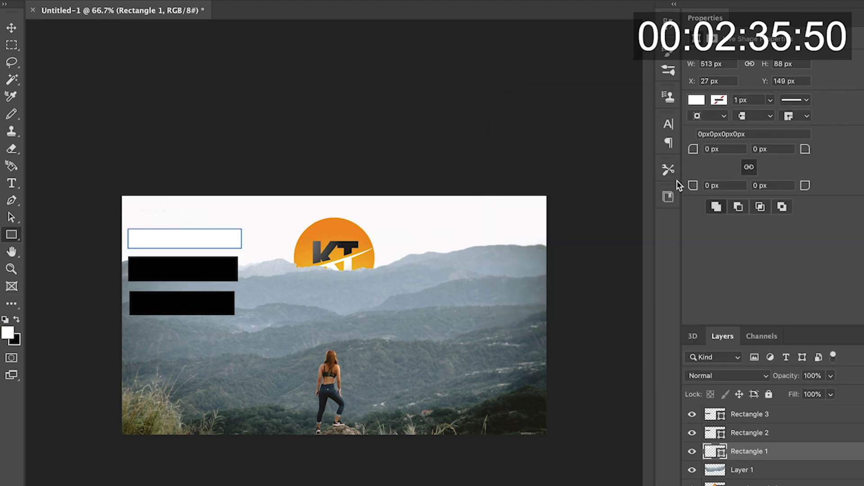
double_click(715, 451)
left_click_drag(595, 195, 517, 302)
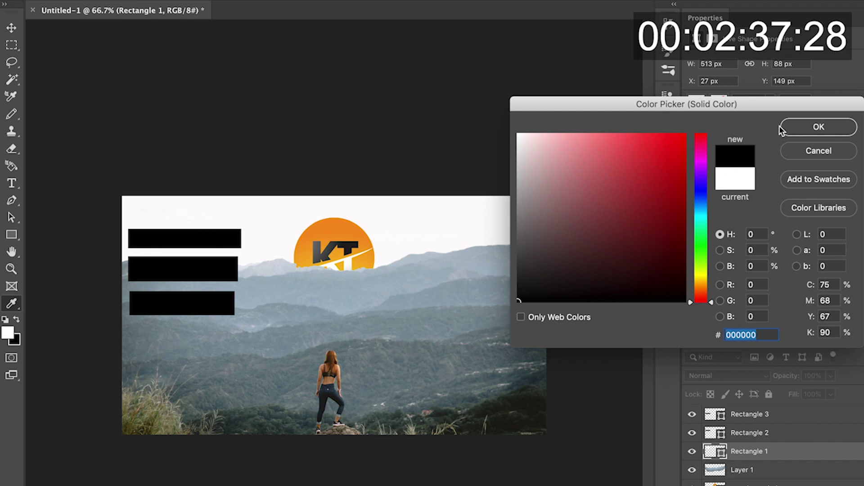
left_click(811, 127)
Step: Set the opacity of the Rectangle 3 layer to 50%
left_click(775, 415)
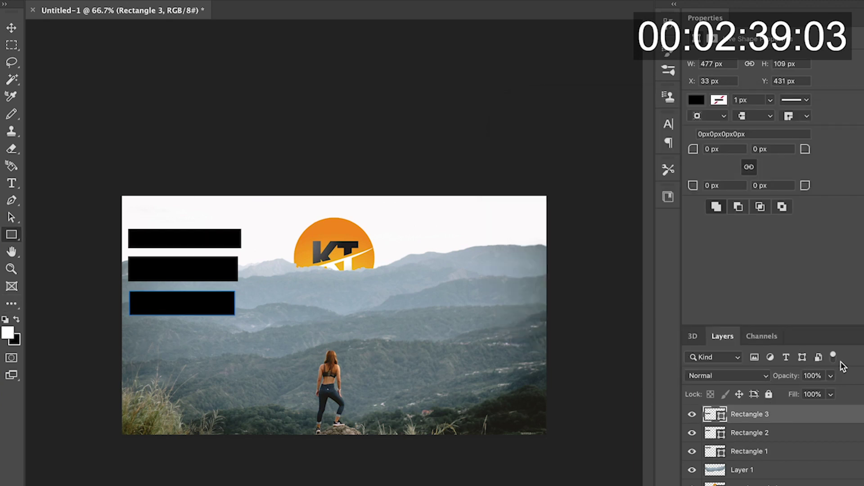
left_click(831, 375)
left_click_drag(831, 393, 800, 392)
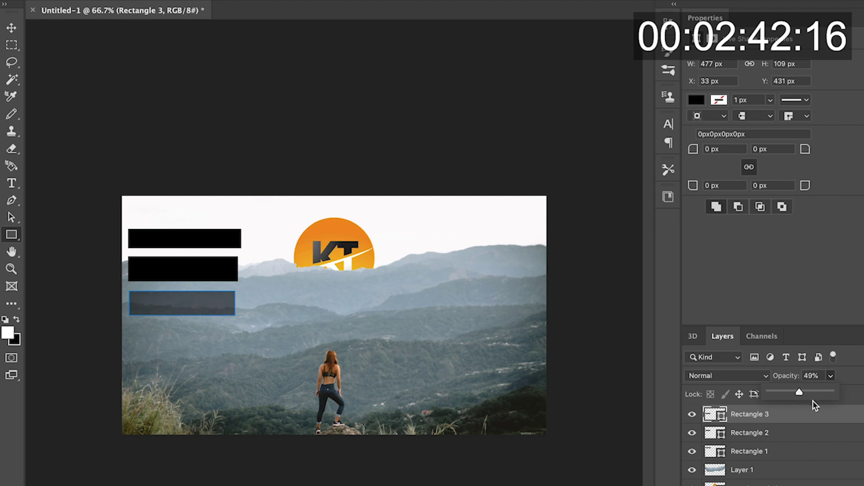
left_click(810, 376)
type("50")
key("Return")
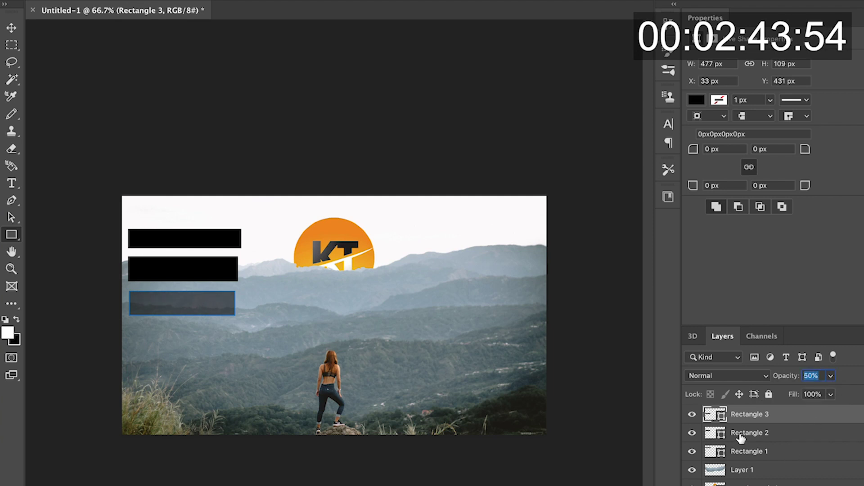
Step: Set the opacity of the Rectangle 2 layer to 50%
left_click(740, 437)
left_click(811, 377)
type("50")
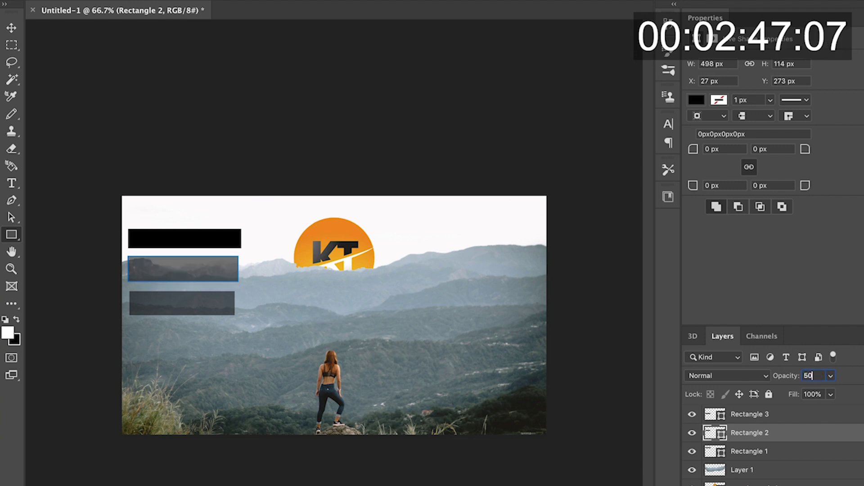
Step: Set the opacity of the Rectangle 1 layer to 50% and move the box up slightly to Y 130 px
left_click(791, 457)
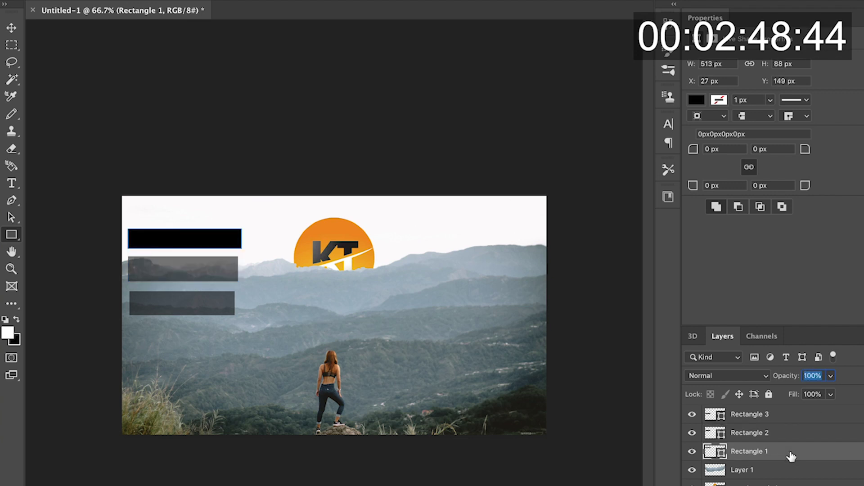
type("50")
key("Return")
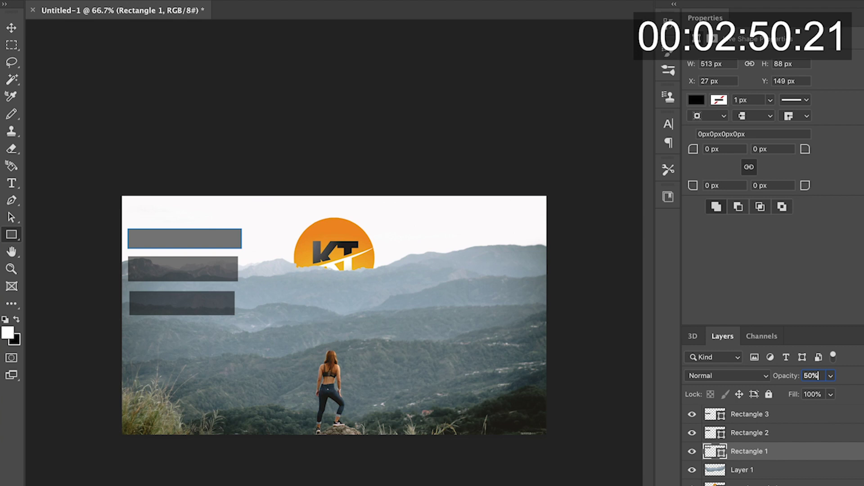
left_click(11, 27)
left_click_drag(175, 237, 176, 232)
left_click(12, 182)
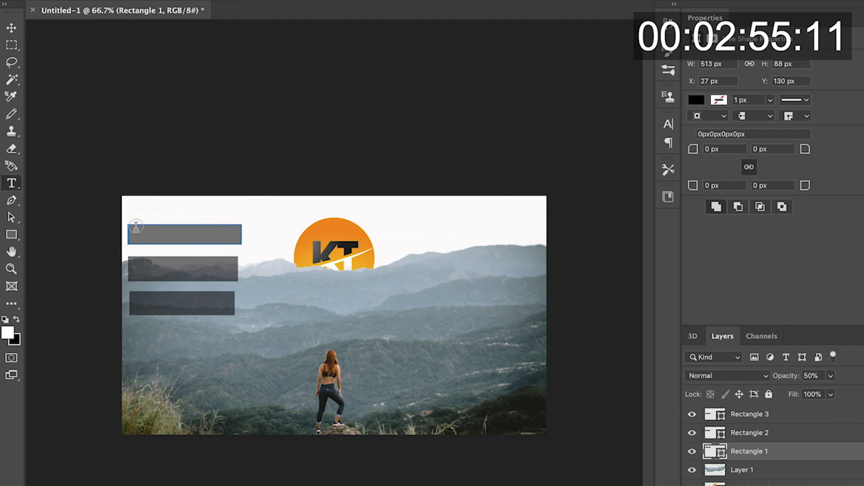
left_click(245, 243)
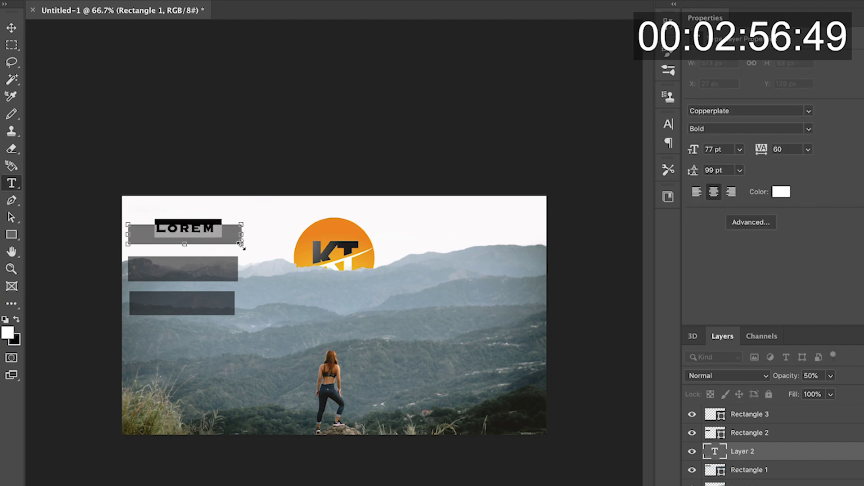
key("BackSpace")
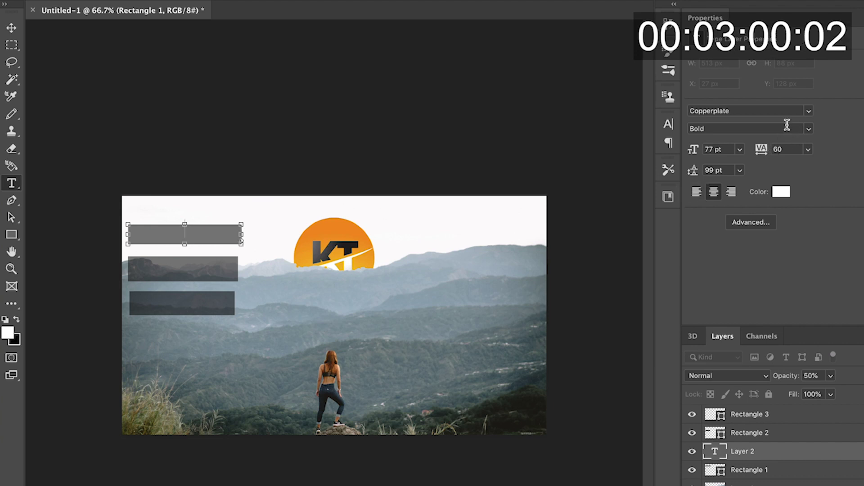
left_click(814, 129)
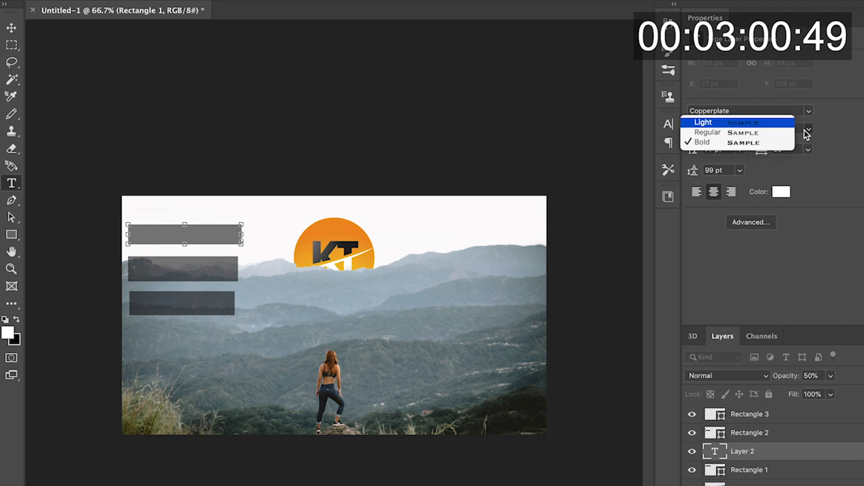
left_click(750, 126)
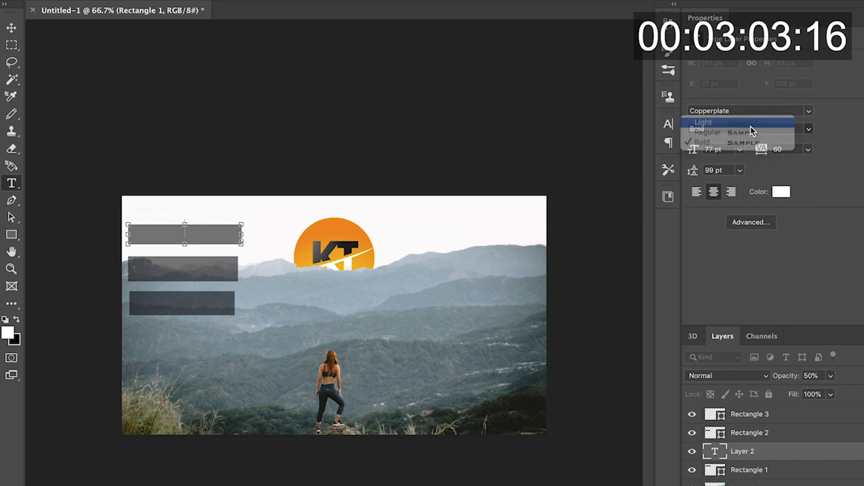
key("Escape")
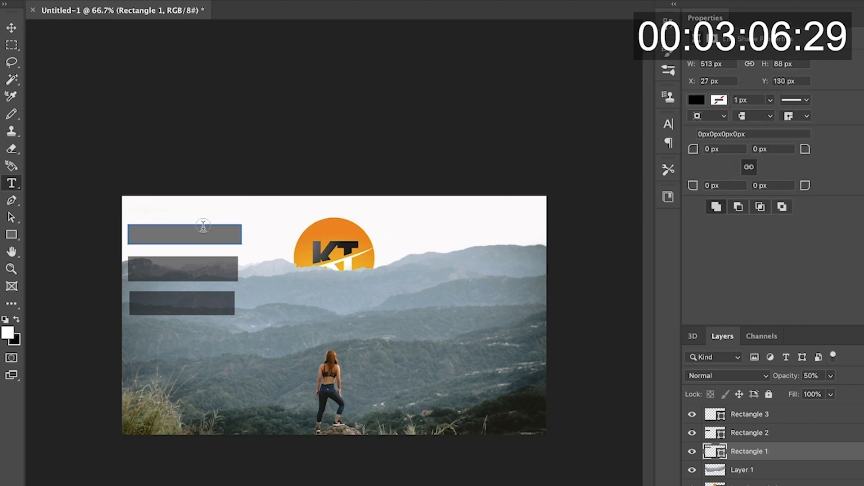
Step: Add the text "Personal" in white Copperplate inside the uppermost box
left_click(160, 232)
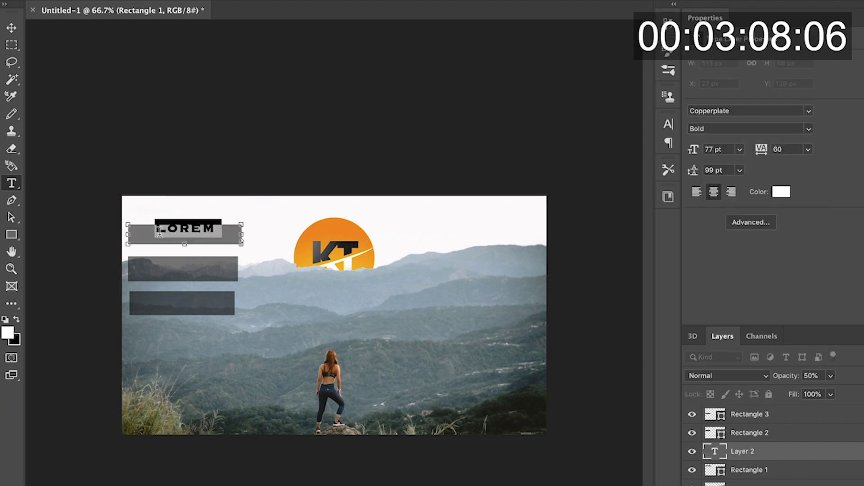
key("BackSpace")
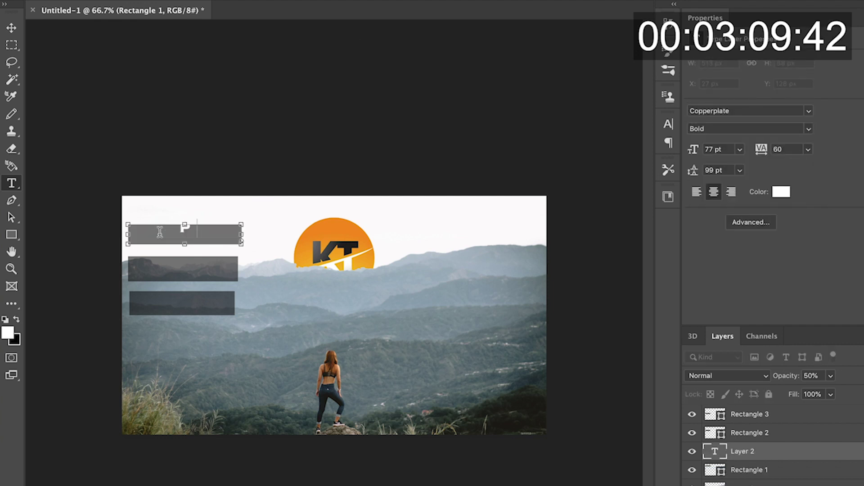
type("PERSONAL")
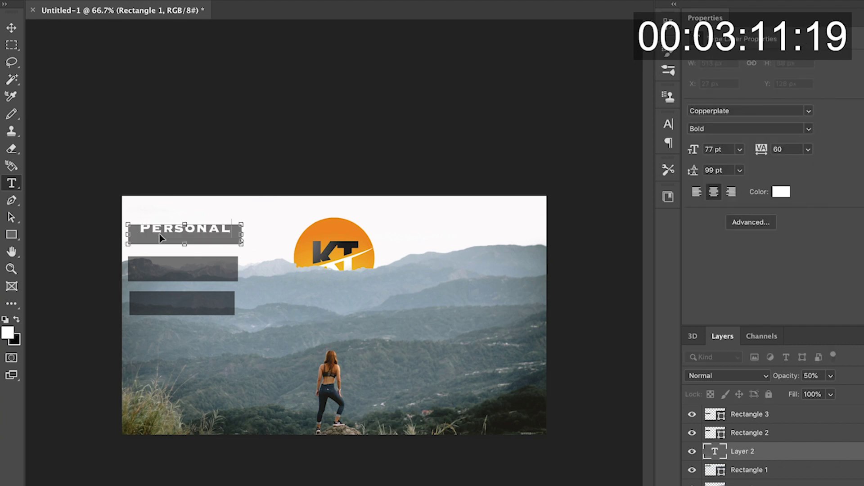
Step: Set the Personal text to the Light font style and centre it vertically in its box
key("ctrl+a")
left_click(810, 130)
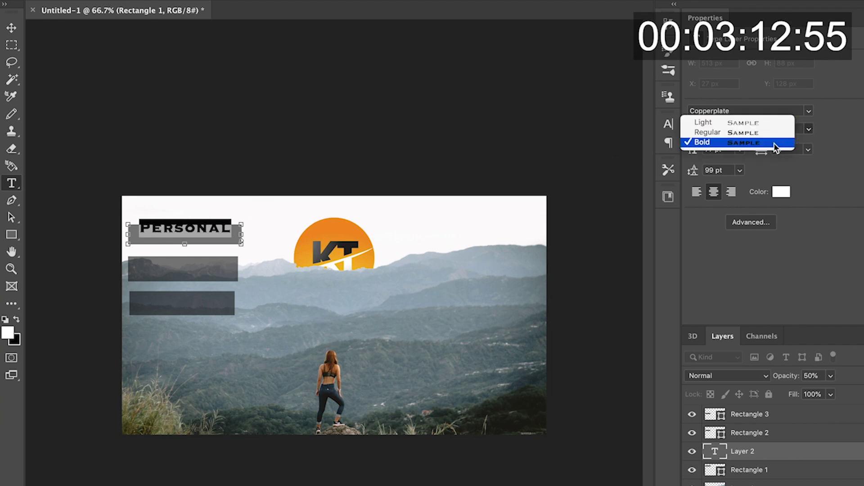
left_click(757, 123)
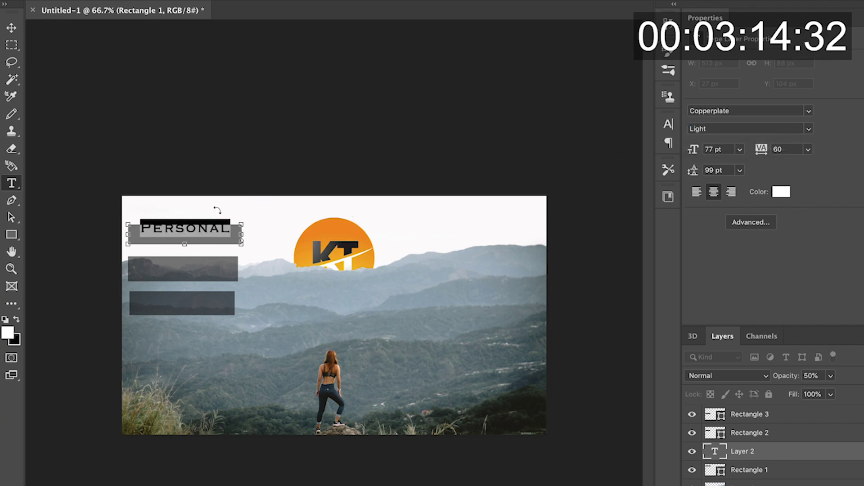
left_click_drag(209, 177, 210, 183)
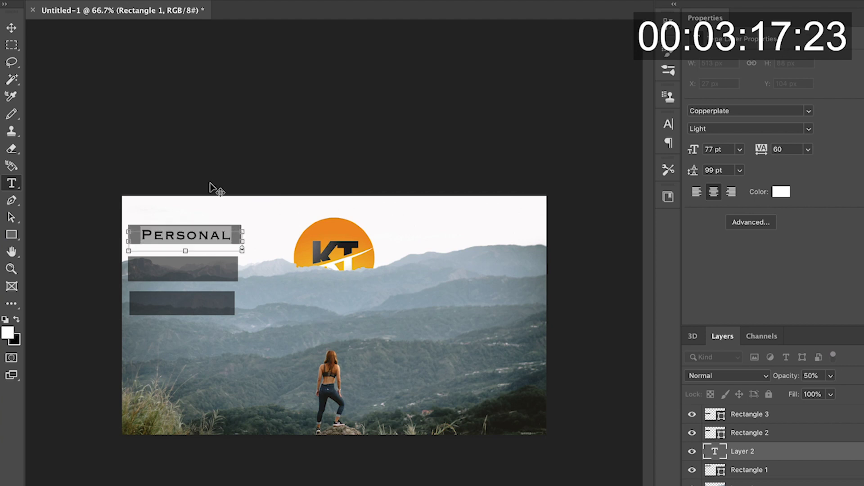
left_click(298, 357)
Step: Add the text "Trainer" in Copperplate Light and position it over the second box
left_click_drag(160, 269, 170, 277)
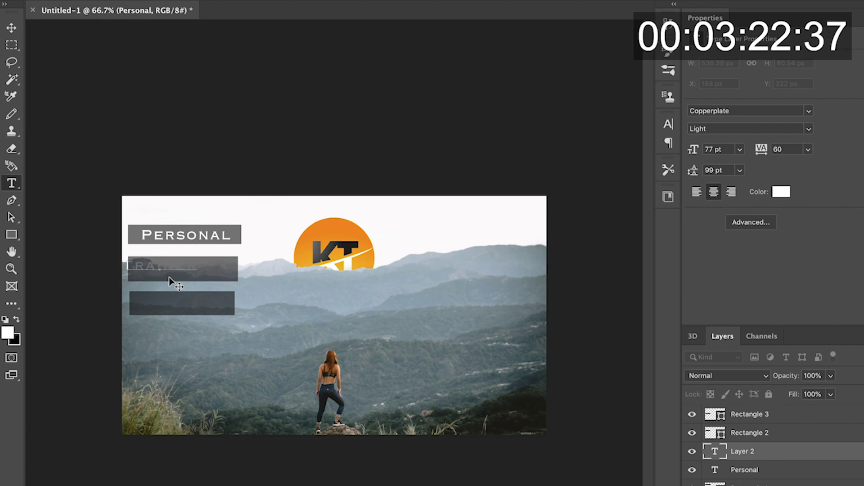
key("ctrl+a")
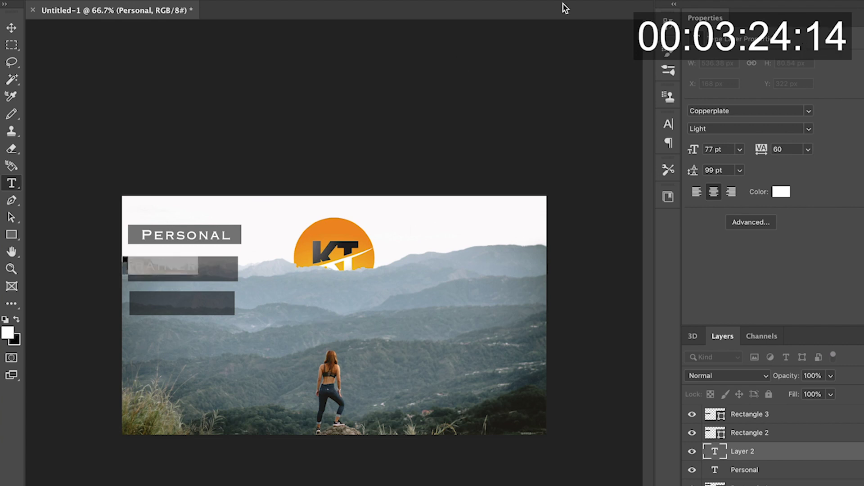
left_click_drag(189, 209, 217, 213)
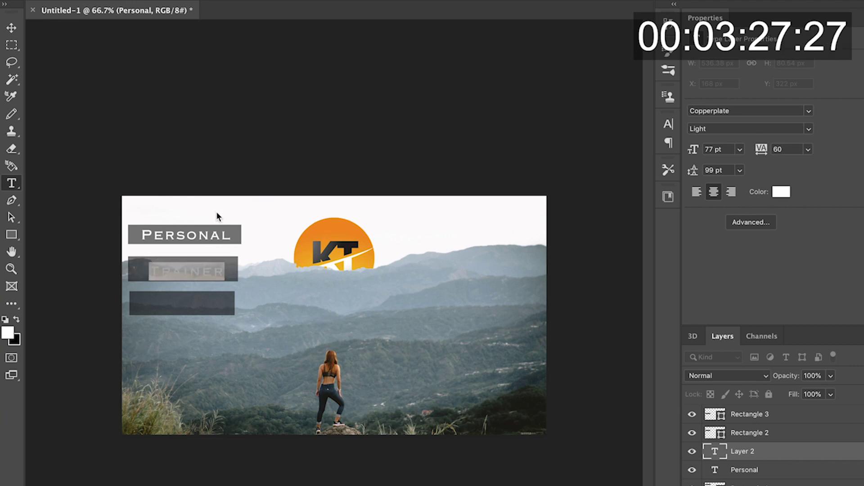
left_click(414, 360)
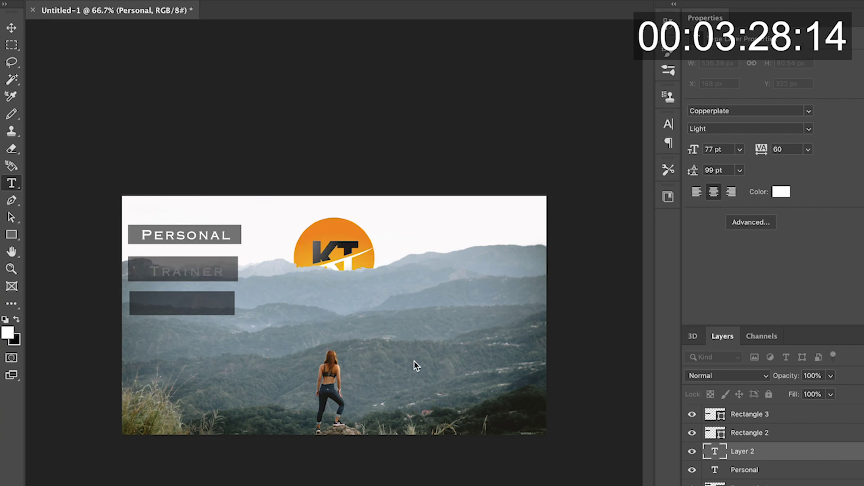
Step: Try to reposition the Trainer text within the second box
left_click(16, 43)
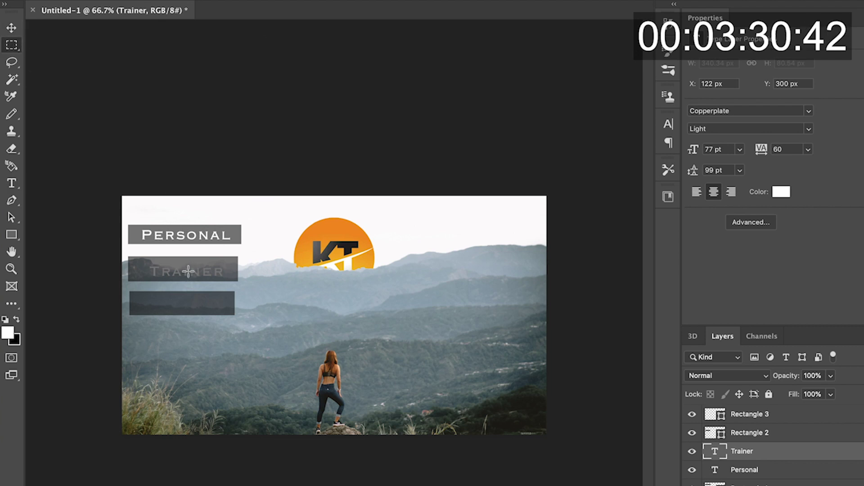
key("v")
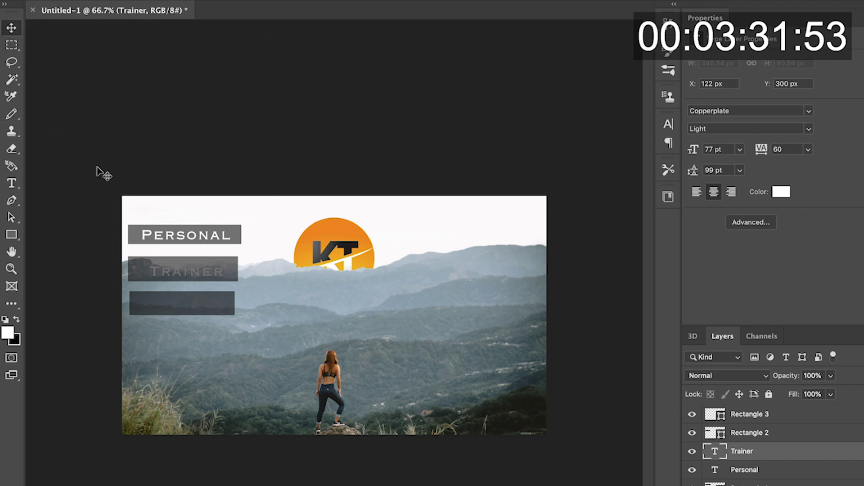
left_click(174, 264)
left_click_drag(181, 273, 179, 274)
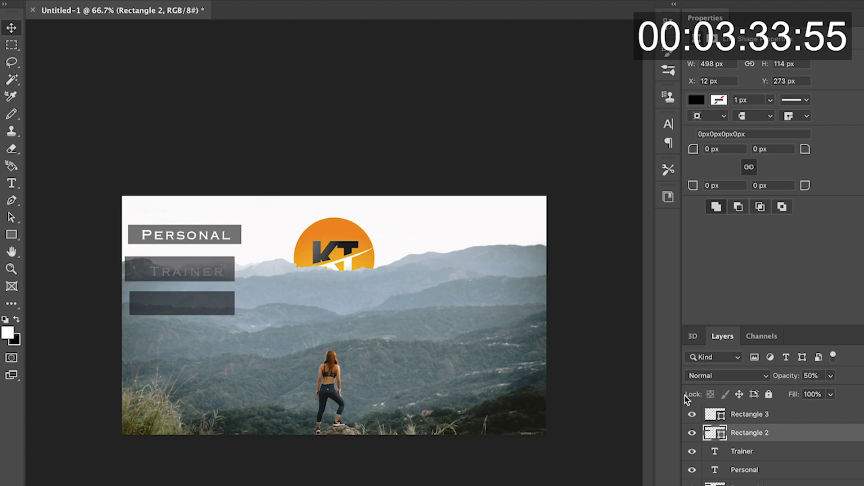
Step: Stack the Trainer and Personal text layers above the rectangles, and align the second box under Personal with Trainer centred in it
left_click_drag(759, 452, 760, 480)
left_click_drag(747, 414, 743, 451)
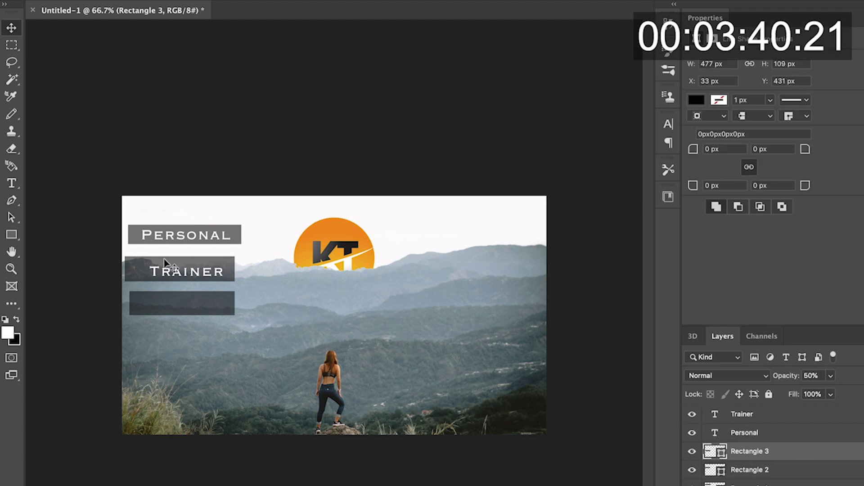
left_click(177, 273)
left_click_drag(131, 275, 173, 272)
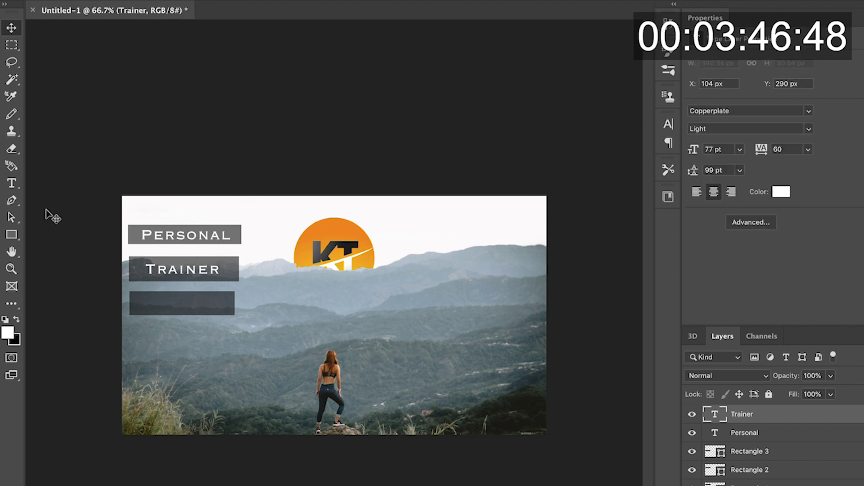
Step: Add the text "Packages" in Copperplate Light, centred in the third box
left_click(12, 185)
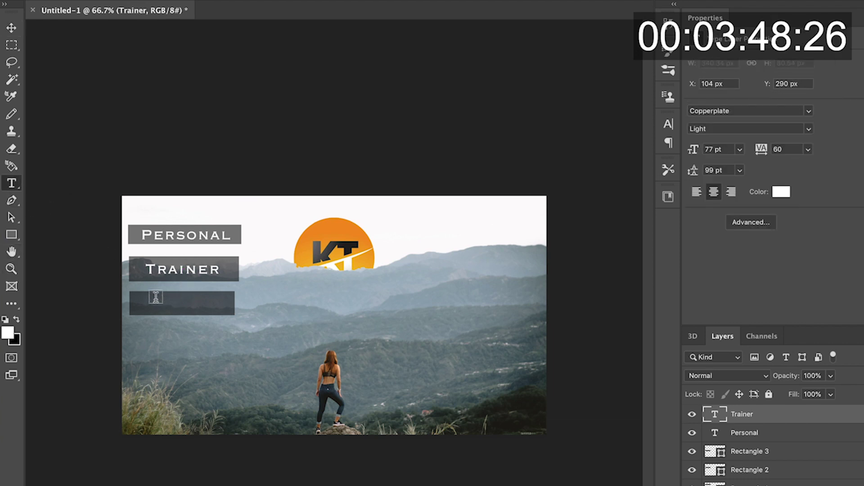
left_click_drag(135, 298, 230, 314)
type("P")
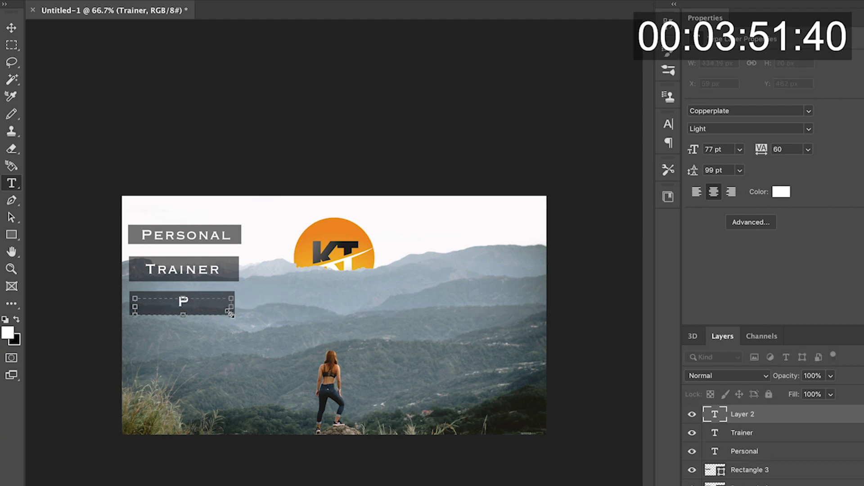
type("ackages")
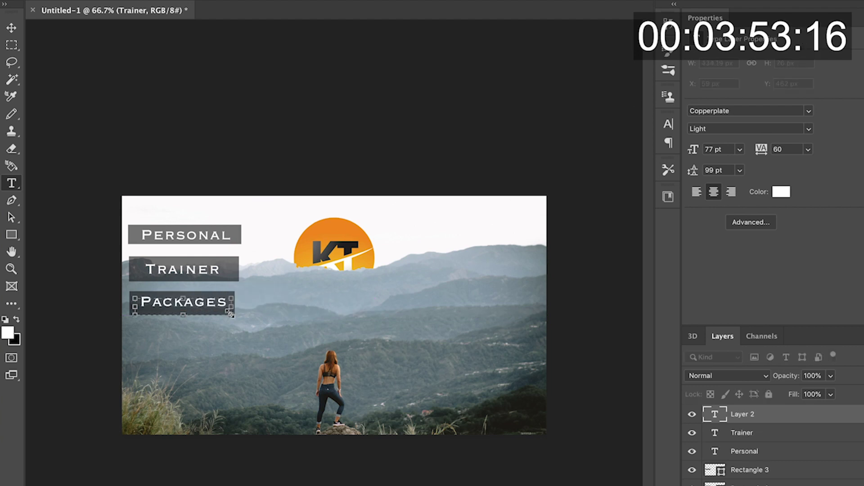
left_click(369, 355)
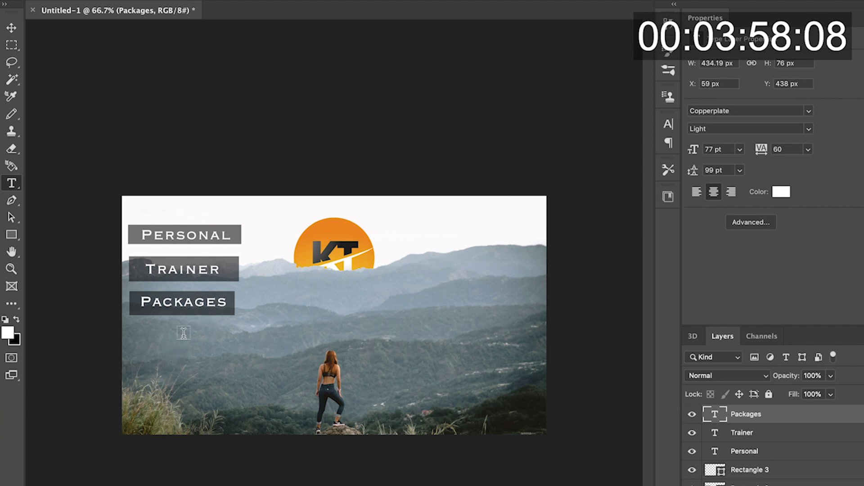
Step: Create a 250 × 50 px rectangle below the Packages box
left_click(11, 234)
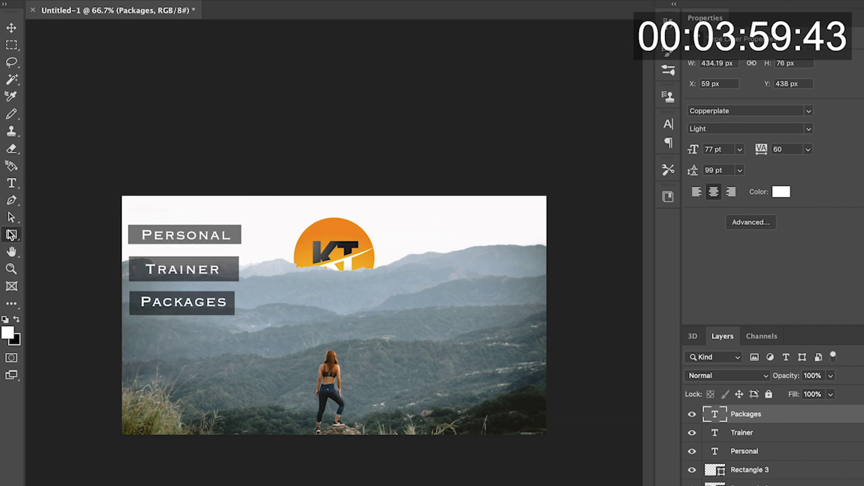
left_click(179, 338)
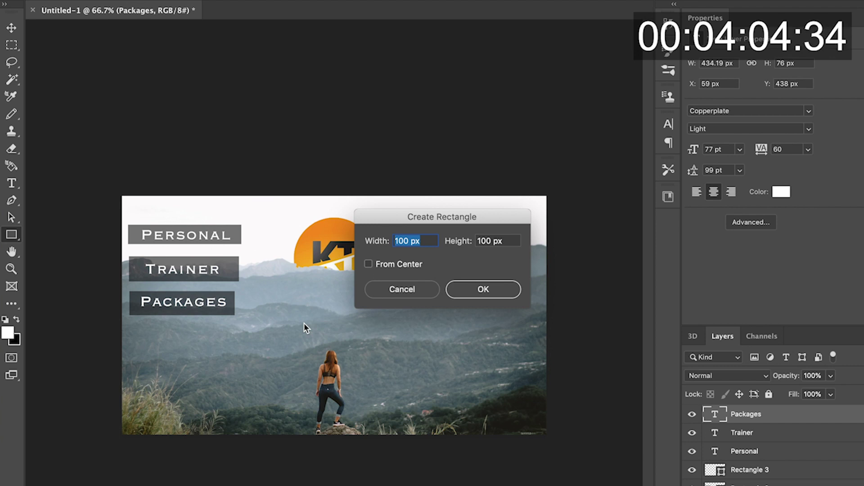
type("350")
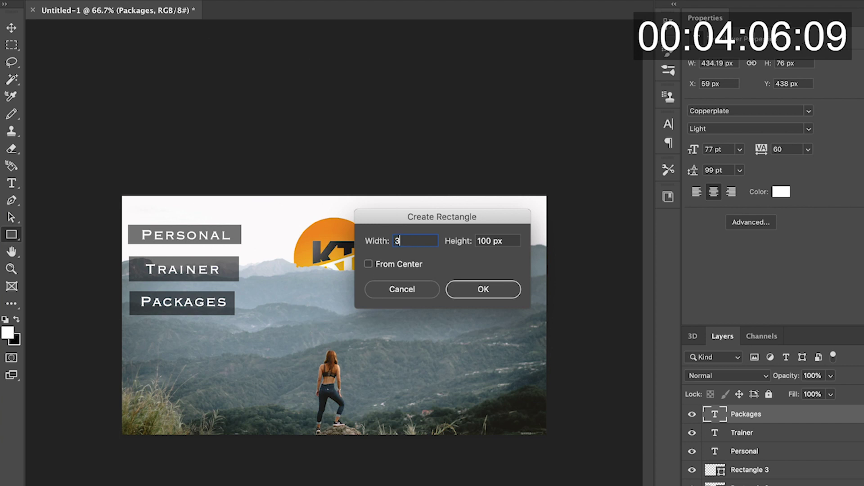
key("BackSpace")
type("250")
key("Tab")
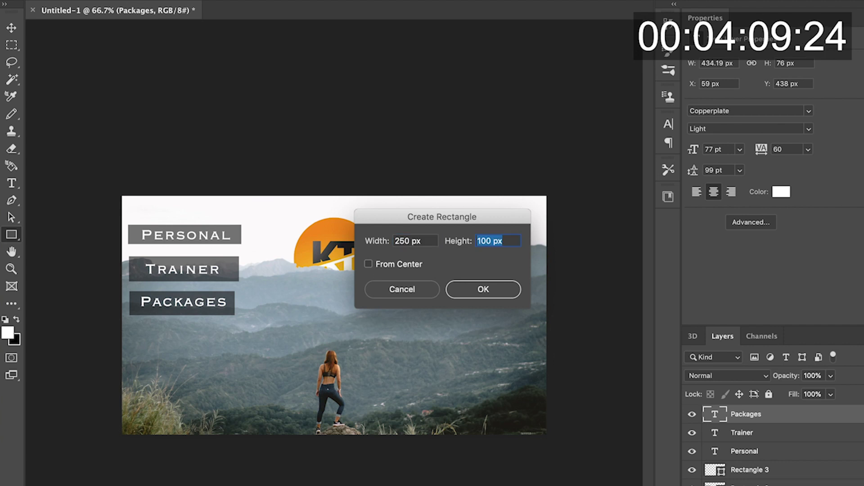
type("50")
key("Tab")
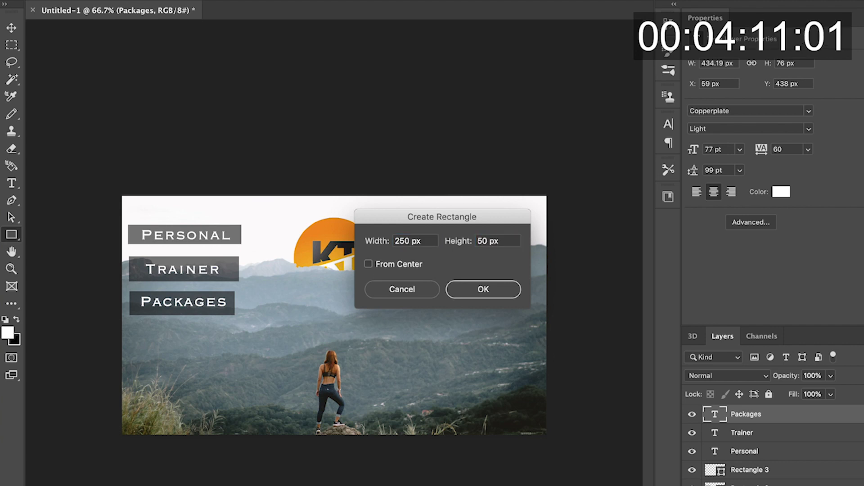
key("Return")
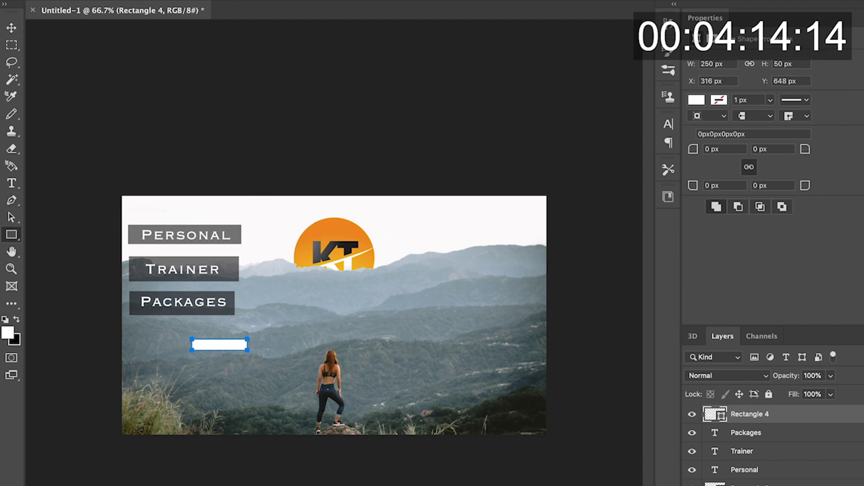
Step: Fill the white rectangle below the Packages box with the logo's orange, #f8931d
double_click(719, 415)
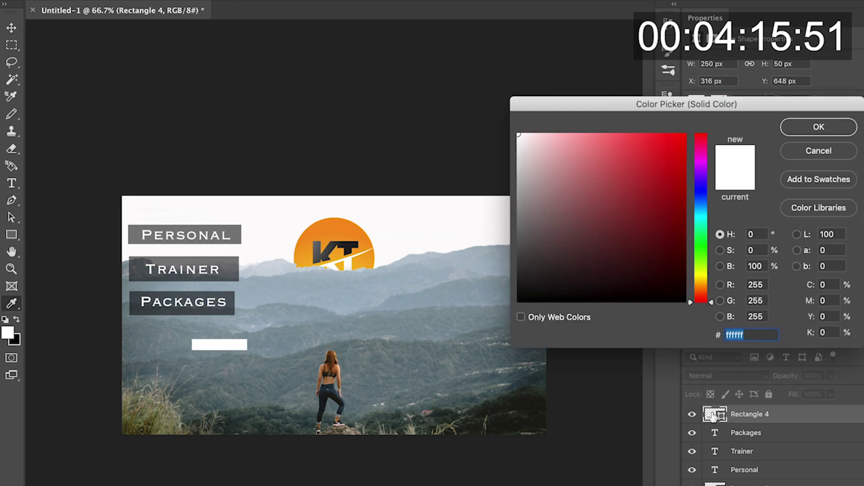
left_click(320, 233)
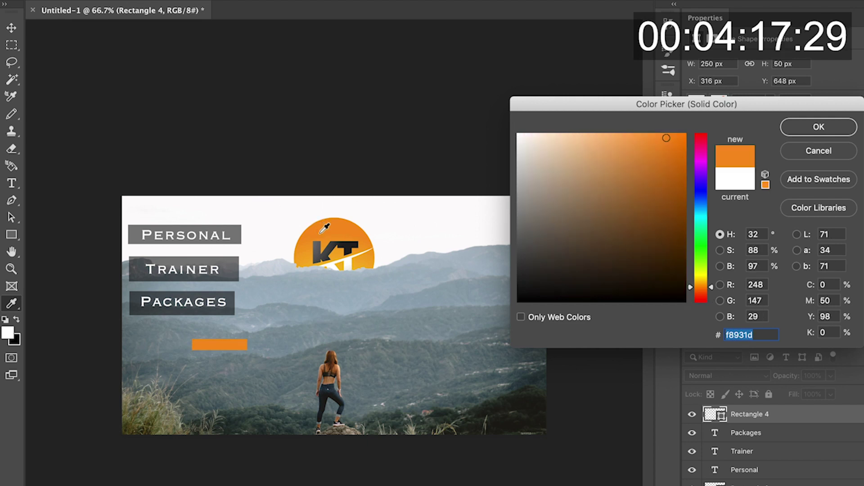
left_click(809, 128)
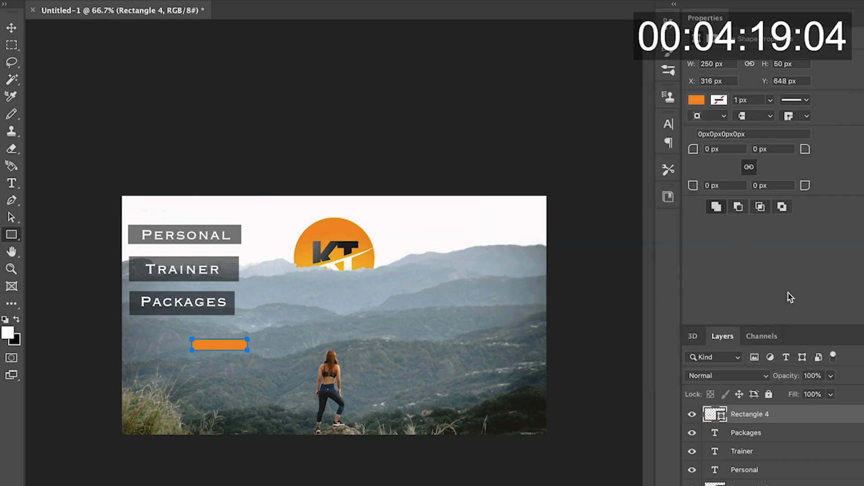
Step: Resize the orange rectangle to 350 × 100 px
double_click(705, 66)
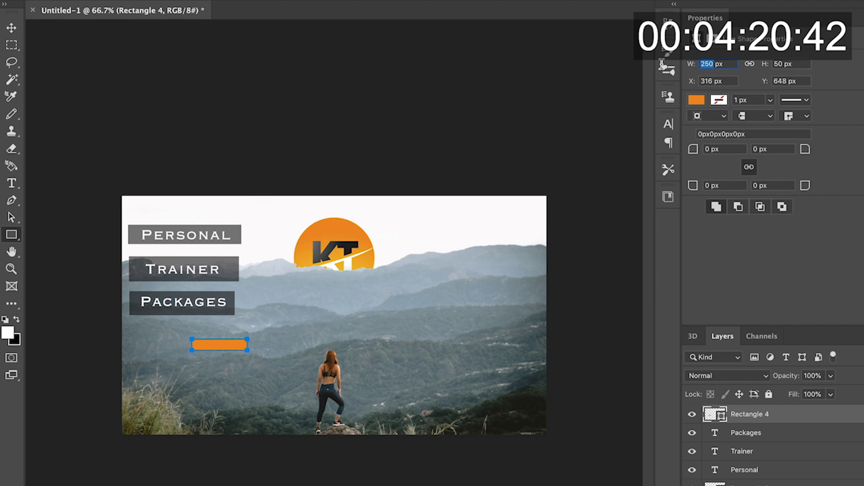
type("350")
key("Tab")
type("100")
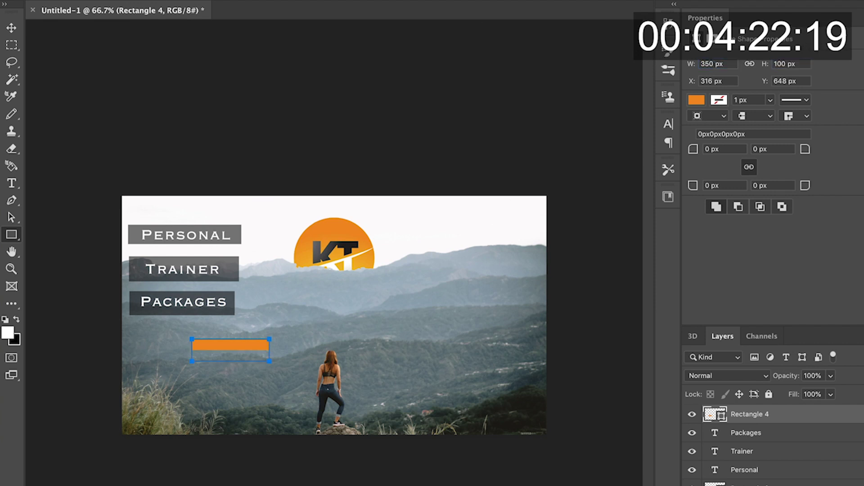
key("Return")
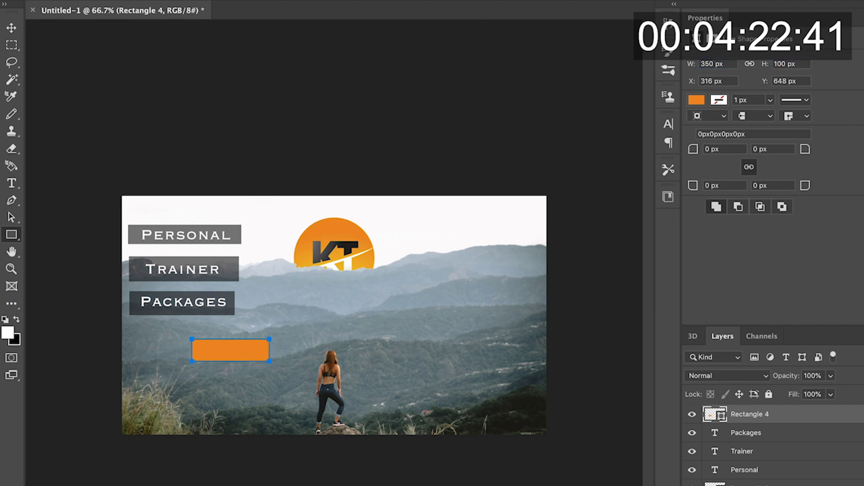
Step: Round all corners of the orange rectangle by 10 px and align it under the Packages box's left edge
left_click(700, 134)
type("10")
key("Return")
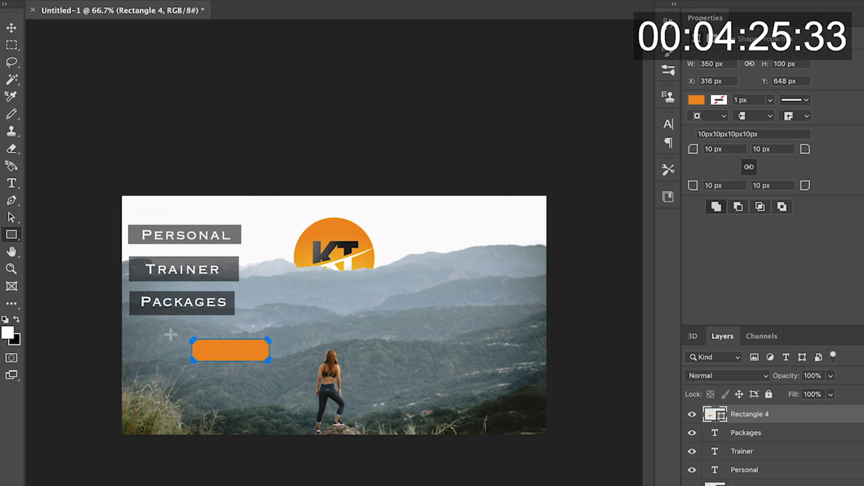
left_click(11, 27)
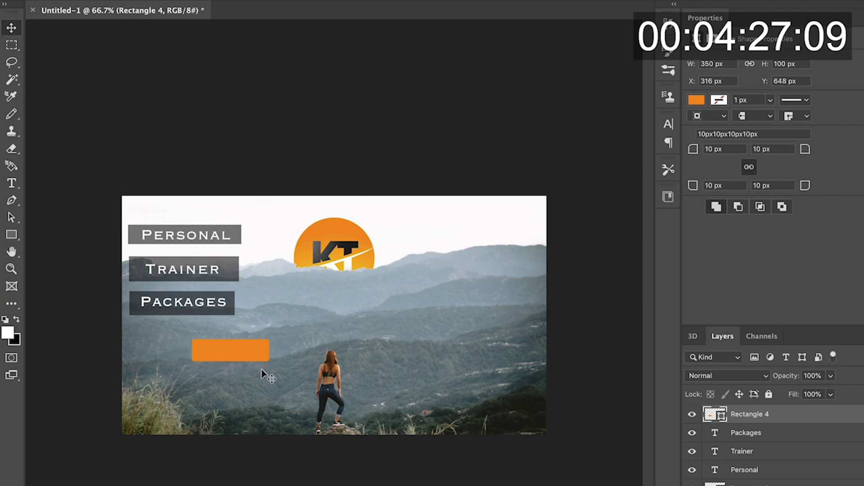
left_click_drag(247, 359, 182, 350)
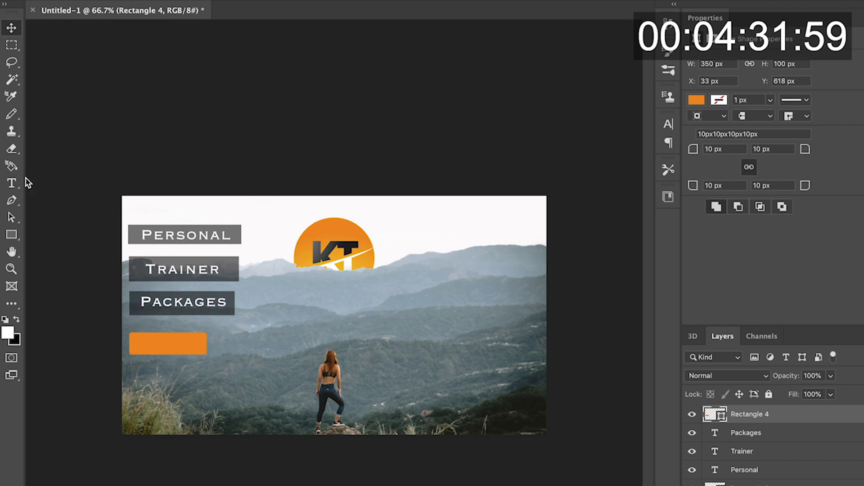
Step: Add the centred white Copperplate Light text "Book Now" over the orange rectangle
left_click(12, 183)
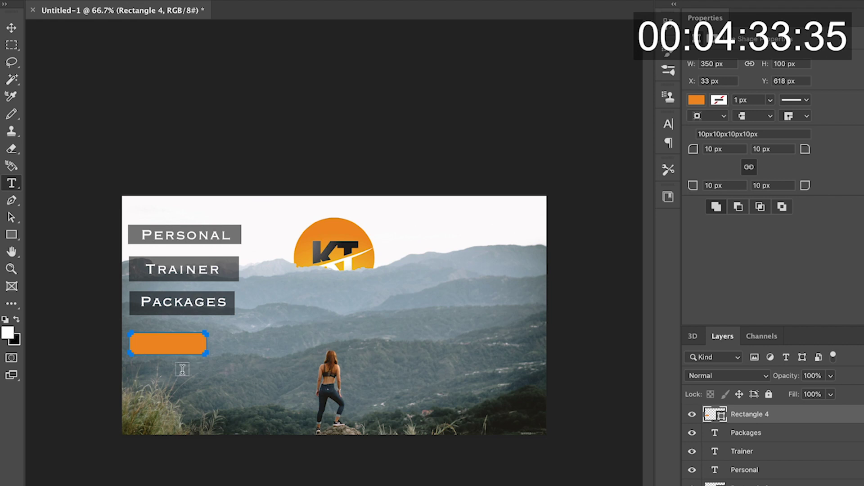
left_click_drag(135, 327, 198, 358)
type("Book")
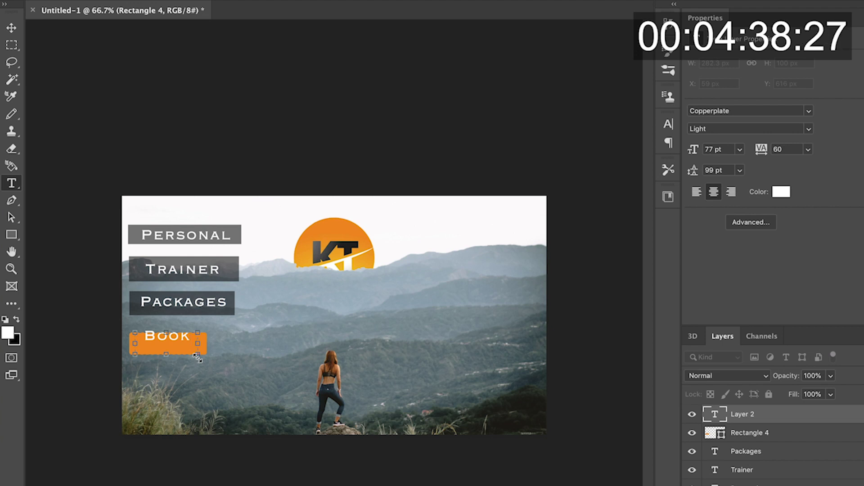
Step: Set the Book Now text size to 45 pt and centre the text in the orange rectangle
key("super+a")
left_click(712, 150)
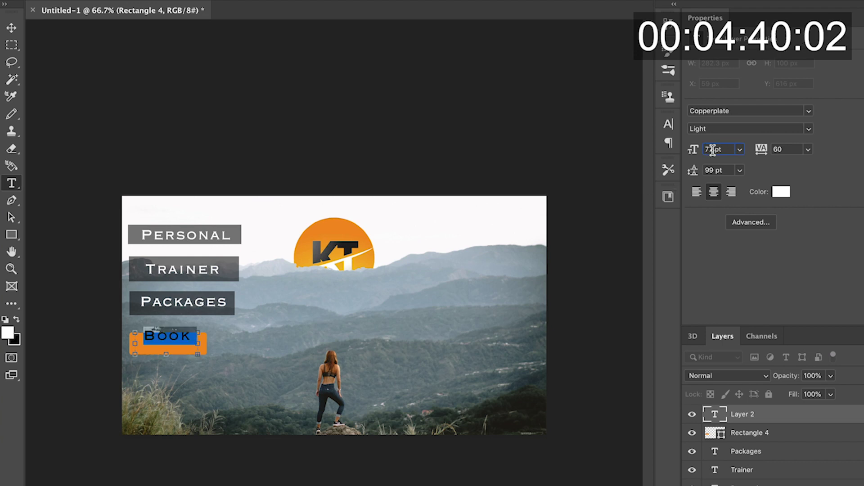
type("30")
key("Return")
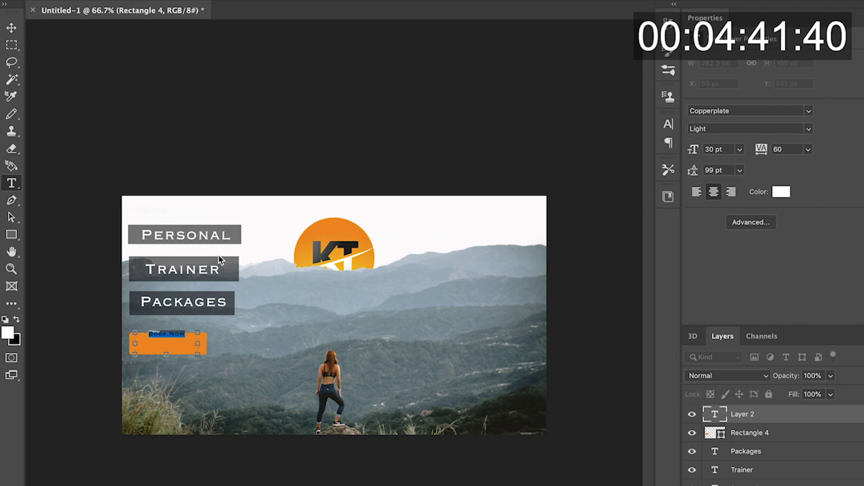
left_click(710, 149)
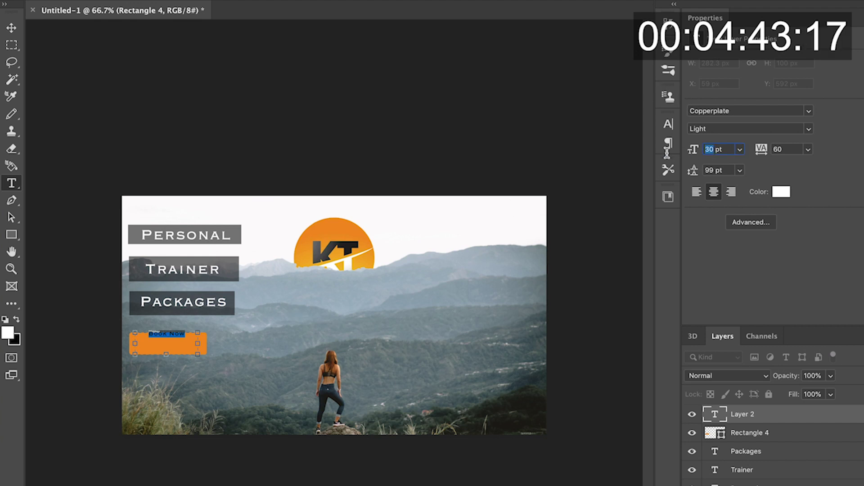
type("45")
key("Return")
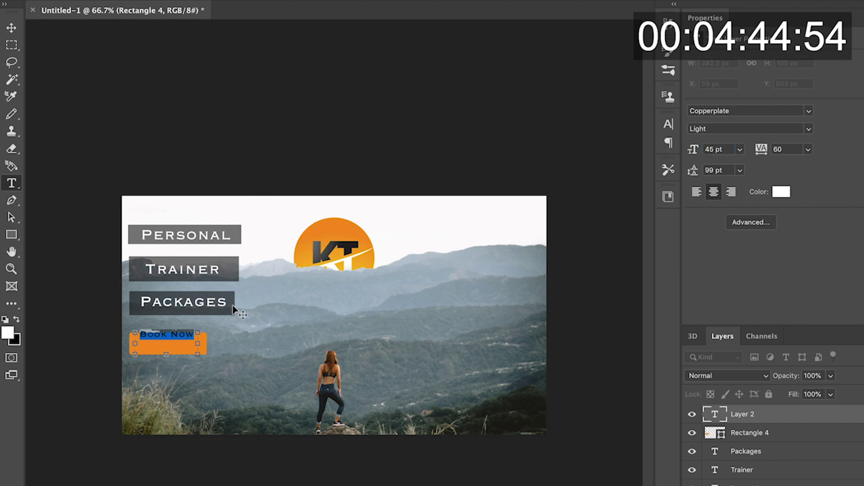
left_click_drag(239, 309, 239, 319)
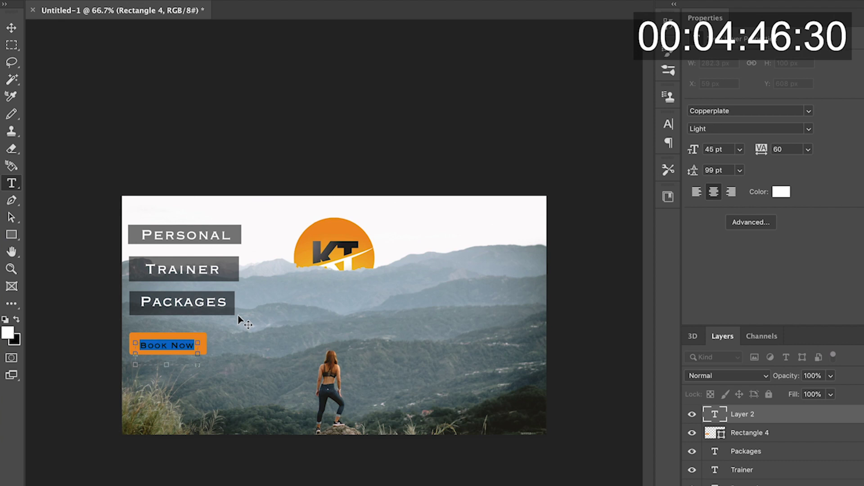
left_click(361, 357)
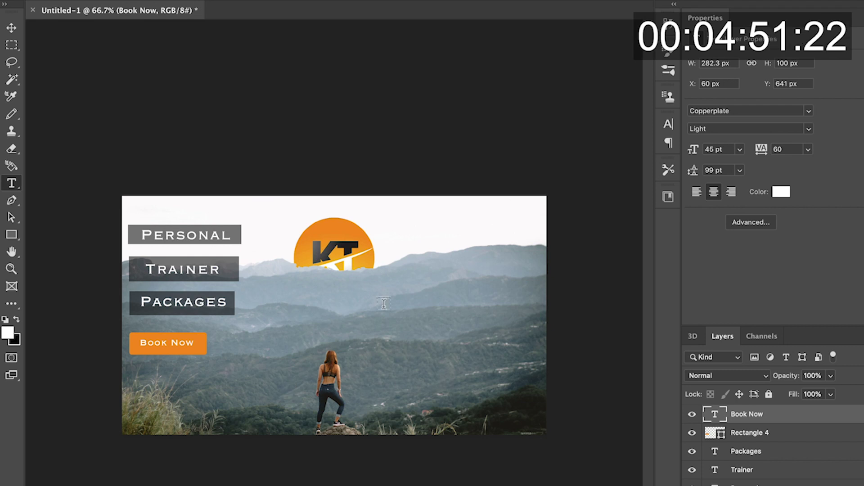
Step: Add the text "Home" in black (#000000) along the image's upper edge, just right of the logo
left_click_drag(382, 196, 465, 217)
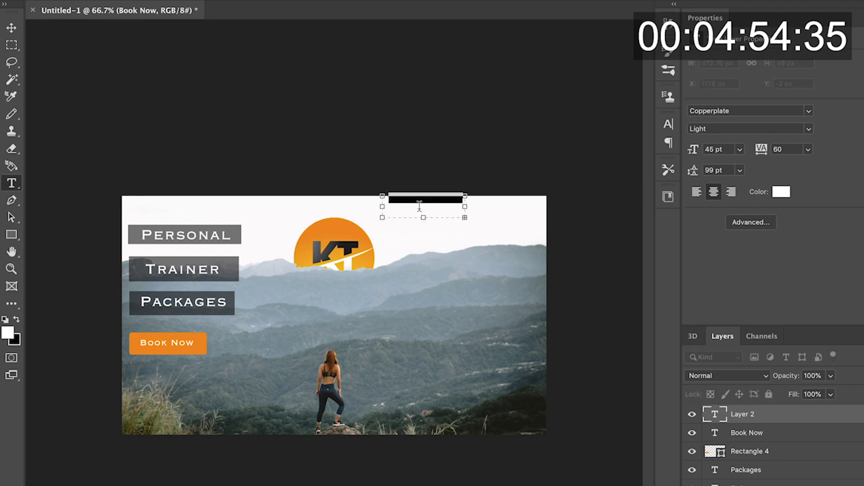
key("BackSpace")
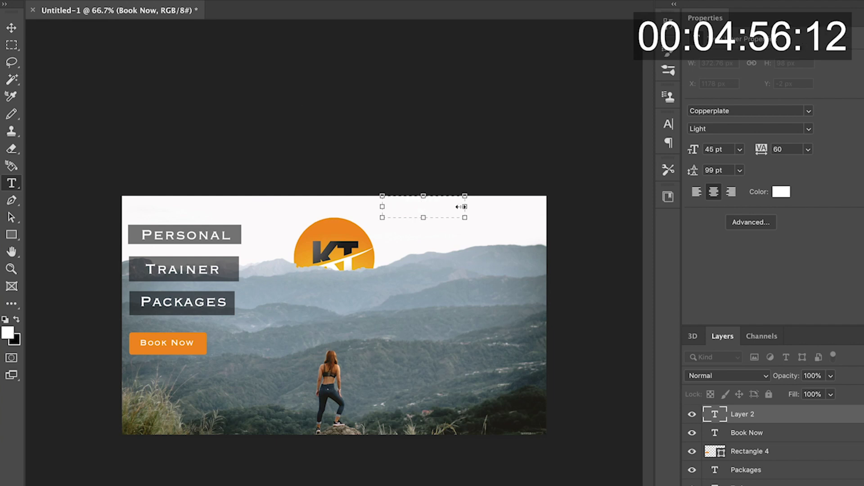
key("ctrl+a")
left_click(781, 191)
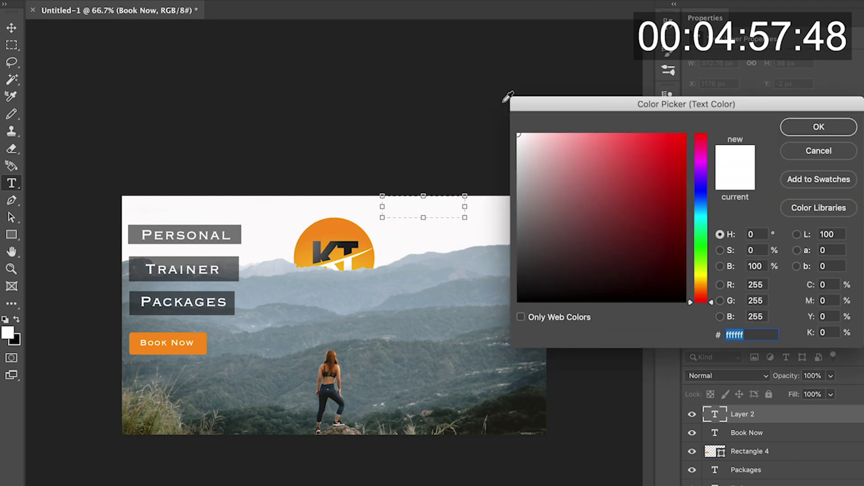
left_click_drag(573, 212, 503, 328)
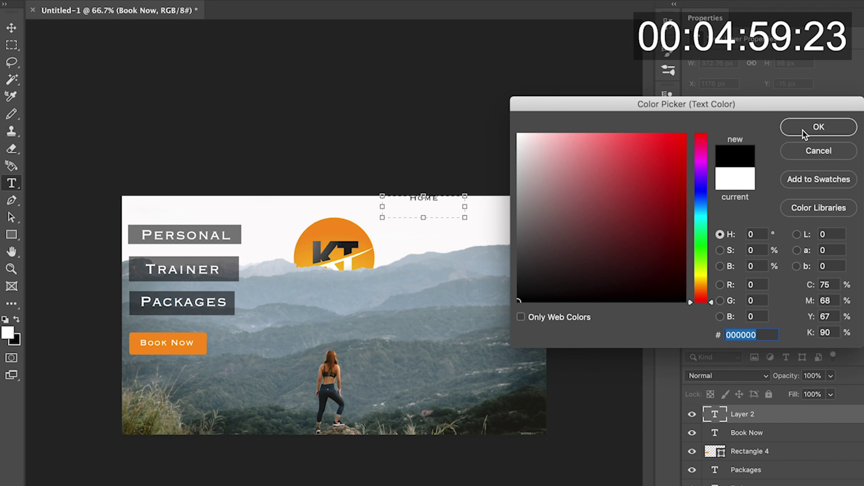
left_click(804, 131)
left_click_drag(442, 274, 430, 280)
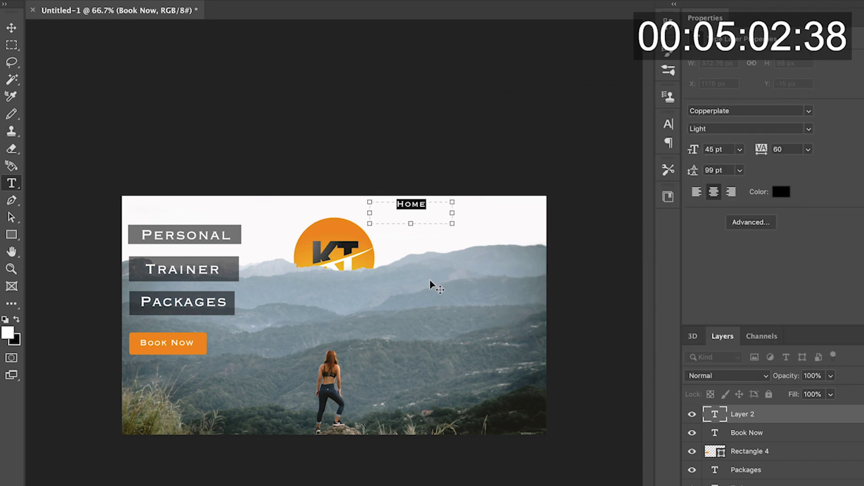
left_click(389, 308)
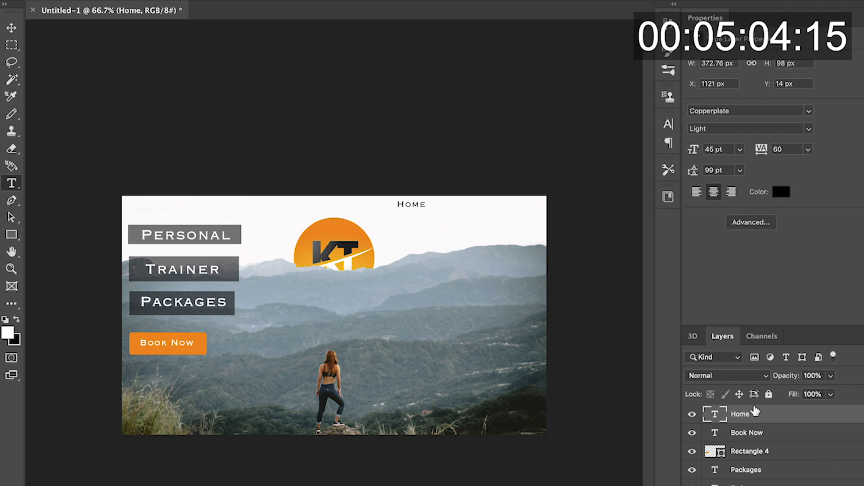
Step: Add the text "Pricing" in 45 pt black Copperplate Light to the right of Home
left_click(525, 325)
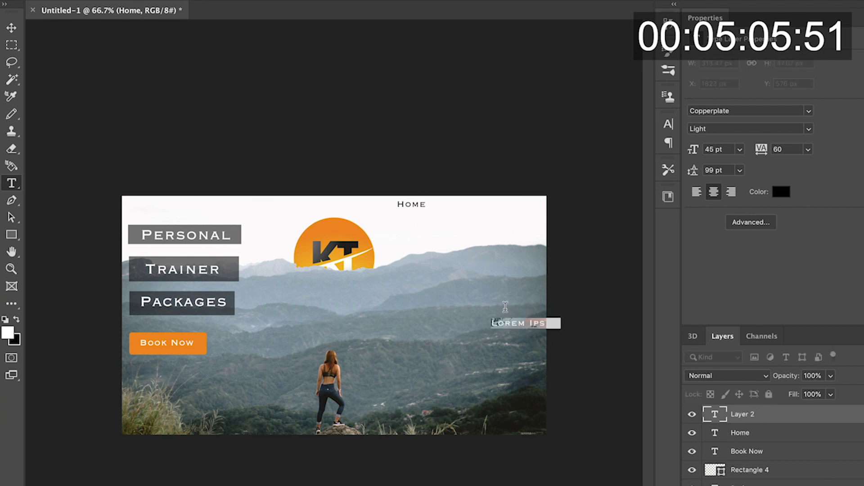
left_click(513, 313)
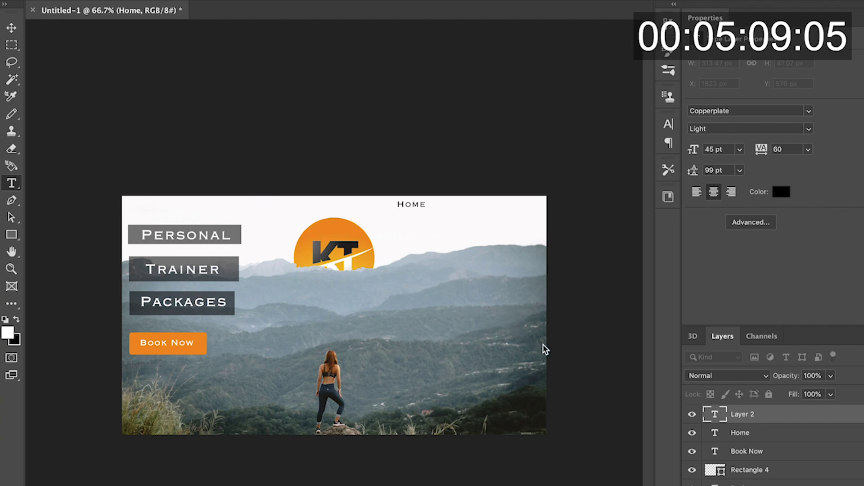
type("P")
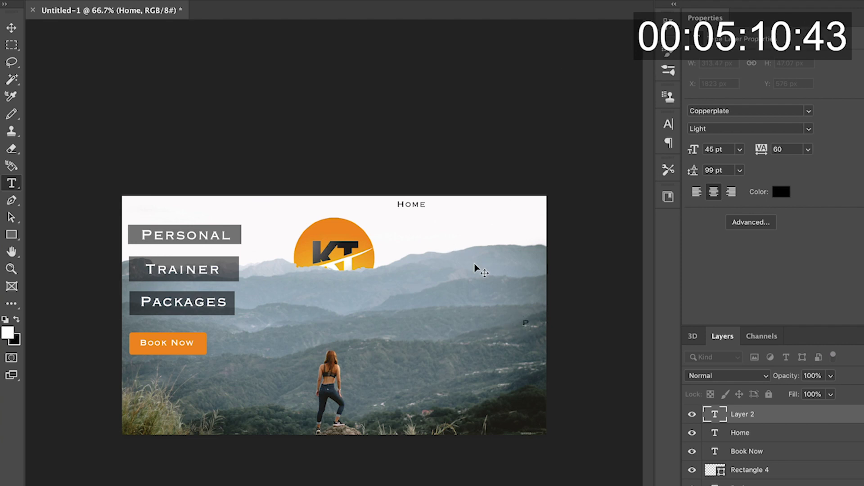
type("RICING")
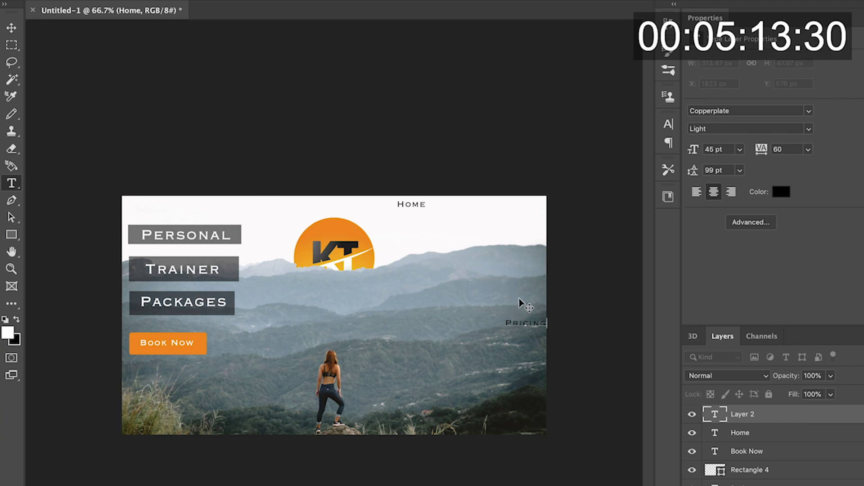
left_click_drag(520, 299, 462, 180)
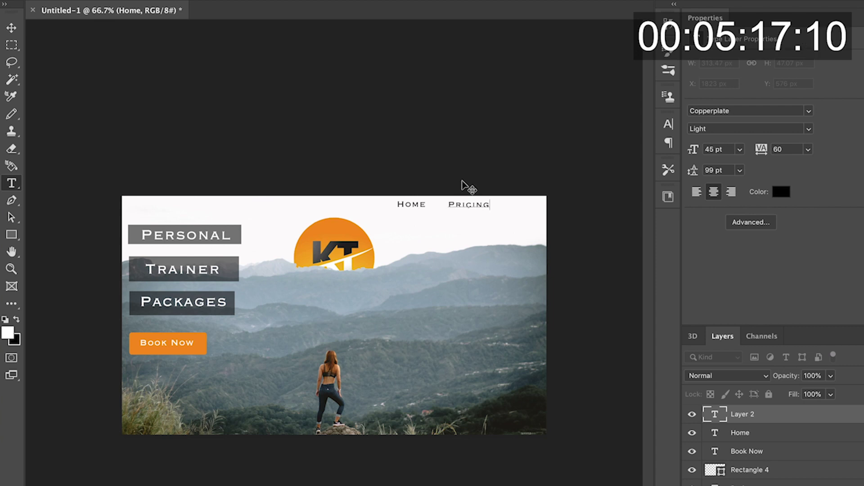
key("ctrl+Return")
Step: Paste a copy of the Home text, change it to "Contact us" and place it just below Pricing
key("ctrl+v")
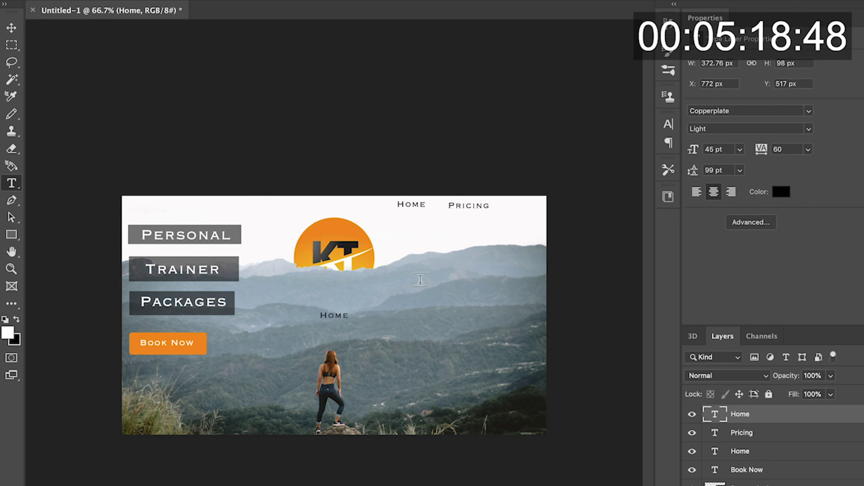
left_click(334, 313)
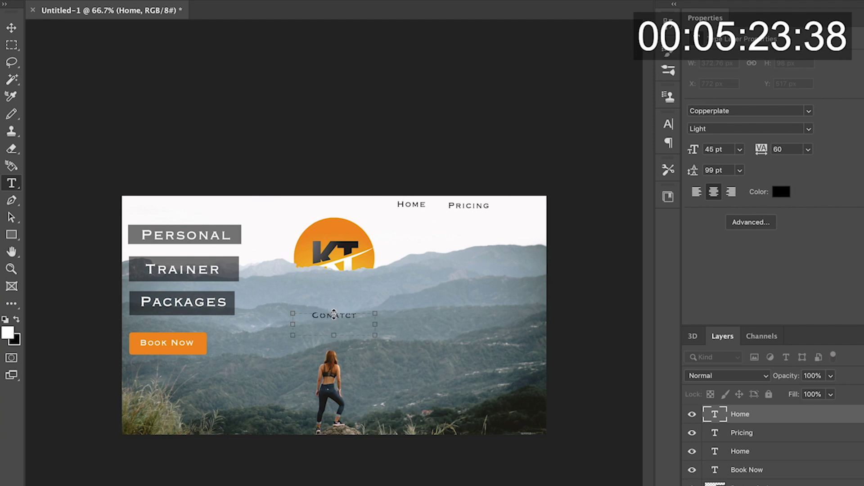
key("BackSpace")
key("BackSpace")
key("BackSpace")
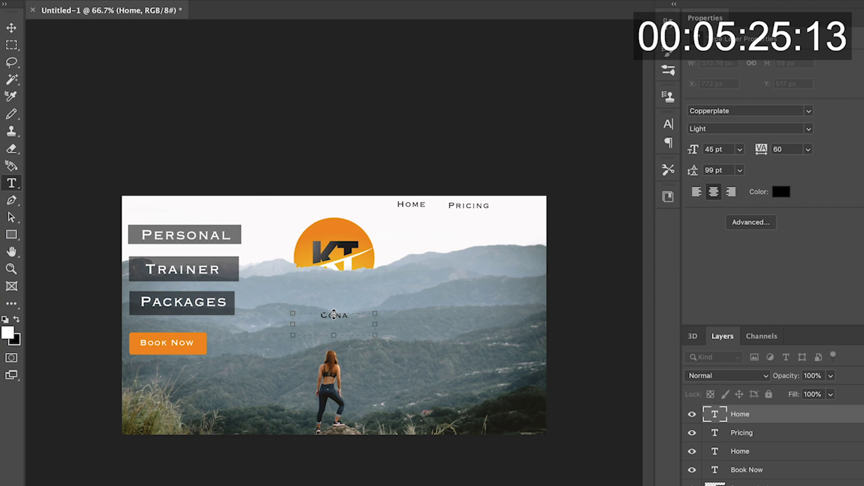
type("TACT US")
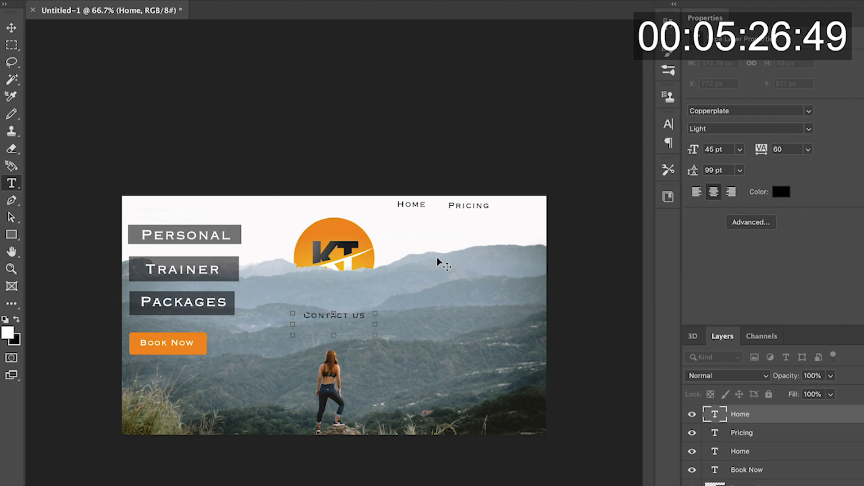
left_click_drag(423, 269, 579, 164)
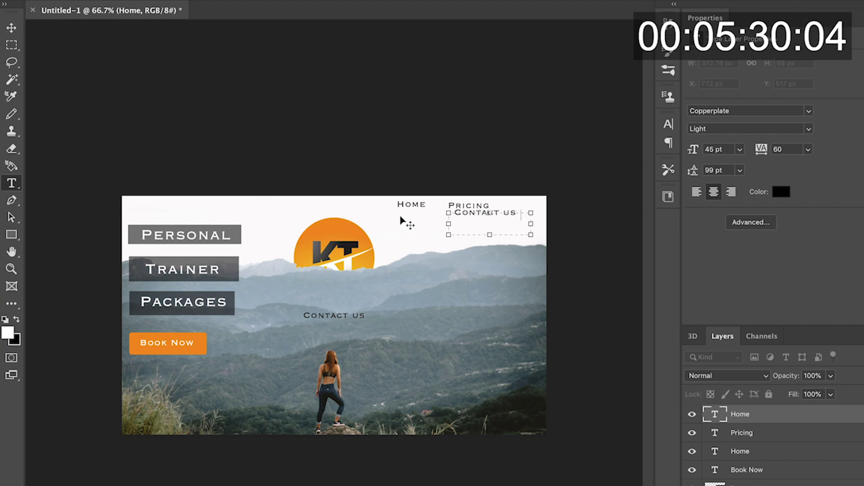
left_click(396, 308)
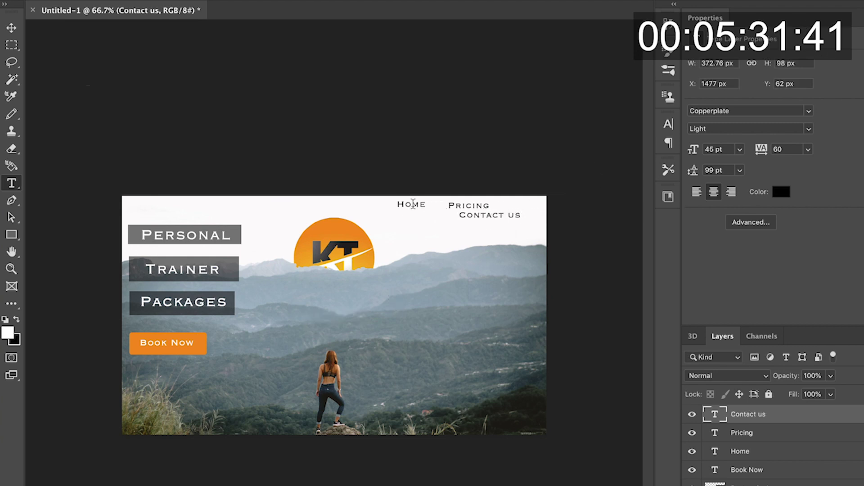
Step: Shift Home and Pricing left and place Contact us beside them to form one row along the image's upper edge
key("v")
left_click_drag(418, 207, 390, 208)
left_click(453, 207)
left_click_drag(454, 206, 494, 210)
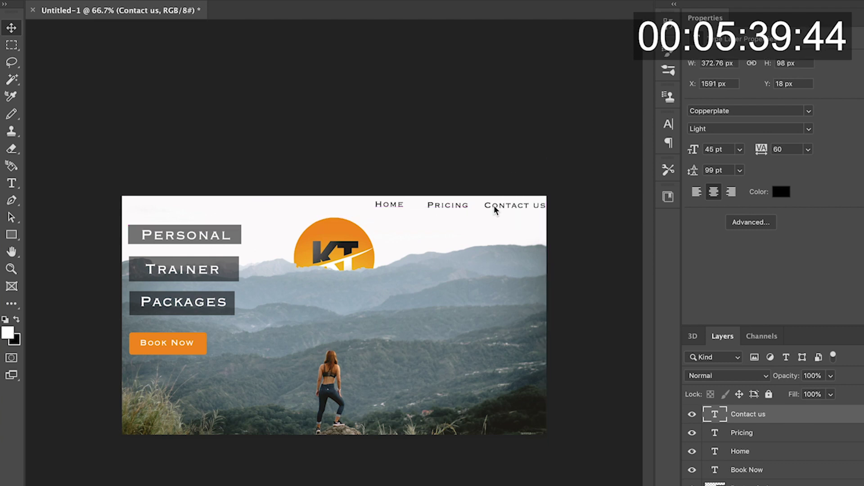
Step: Nudge the Contact us text vertically to Y 19 px so it lines up with Home and Pricing
key("Down")
key("Down")
key("Down")
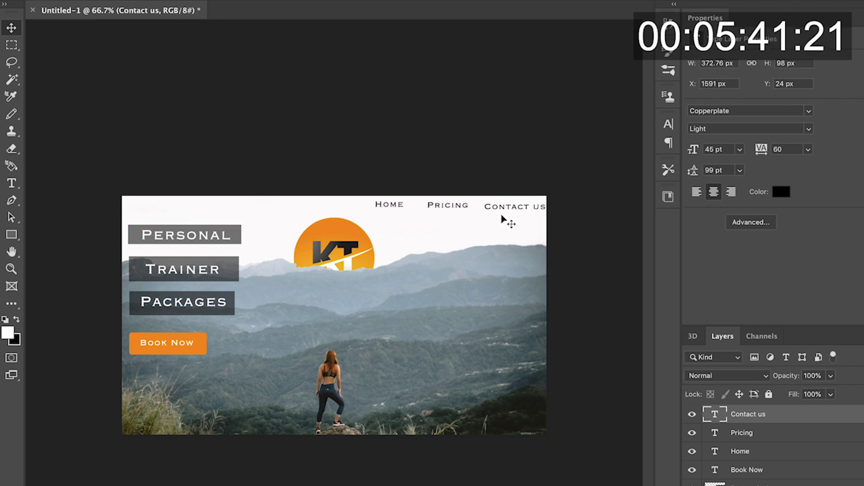
key("Up")
key("Up")
key("Up")
key("Up")
key("Up")
key("Up")
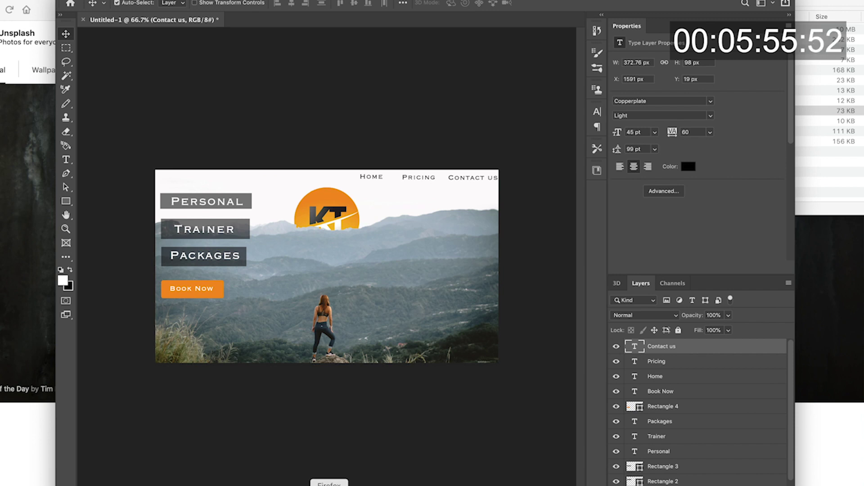
Step: Switch to Firefox, search Unsplash for "phone on white background" and look through the photos
left_click(329, 485)
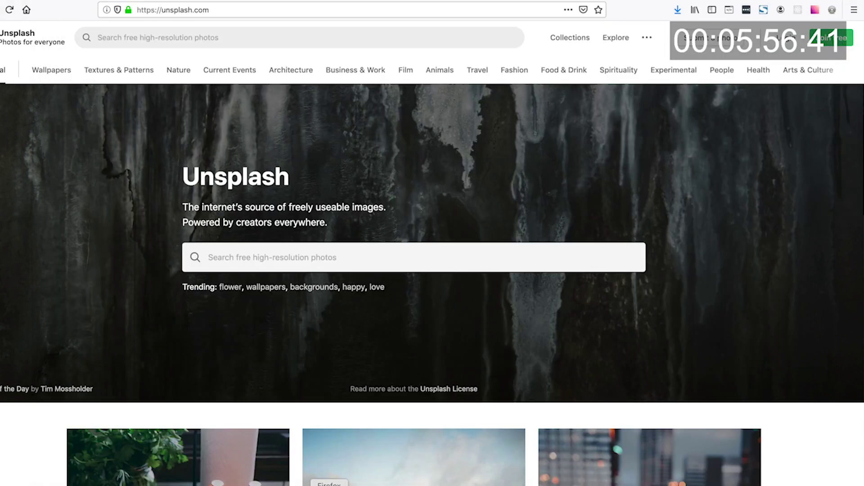
left_click(325, 34)
type("phone on white background")
key("Return")
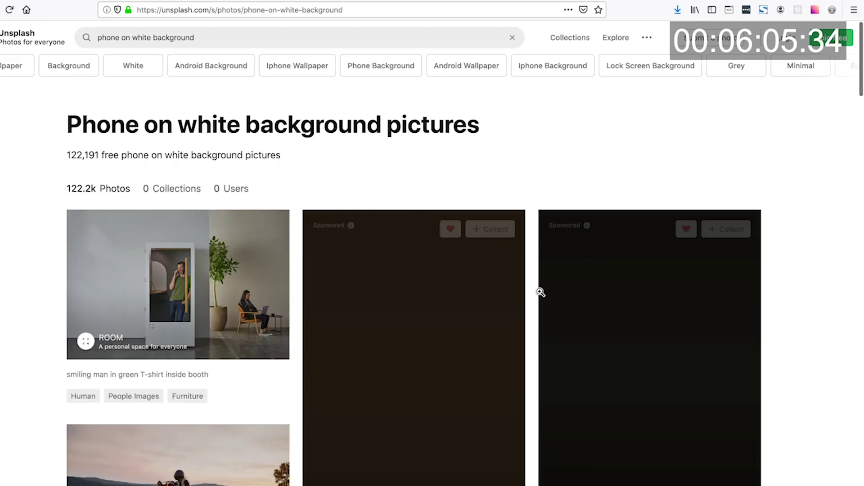
scroll(717, 303, "down", 5)
scroll(713, 319, "up", 5)
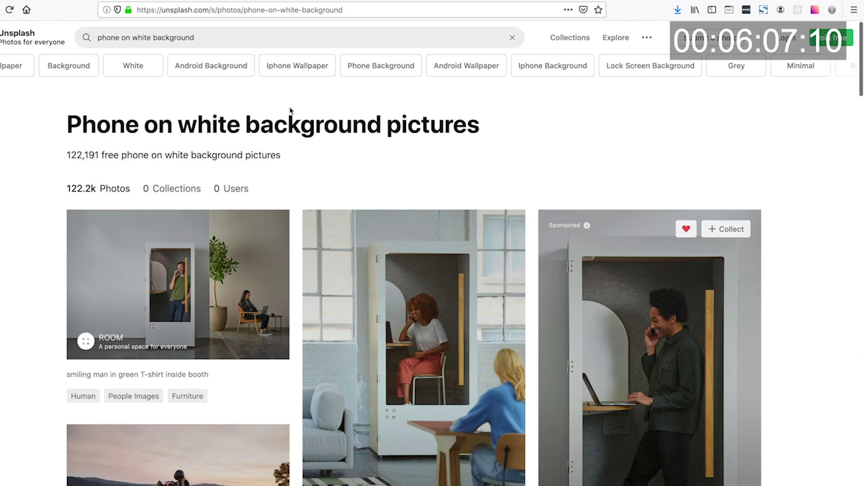
Step: Search Unsplash for "iphone" and download the photo of an iPhone on a white surface beside a red notebook
left_click(243, 37)
key("ctrl+a")
type("iphone")
key("Return")
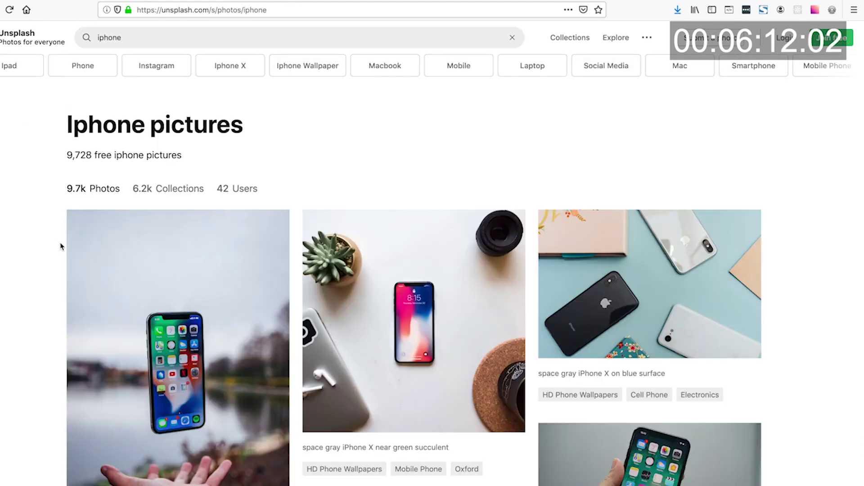
scroll(323, 363, "down", 6)
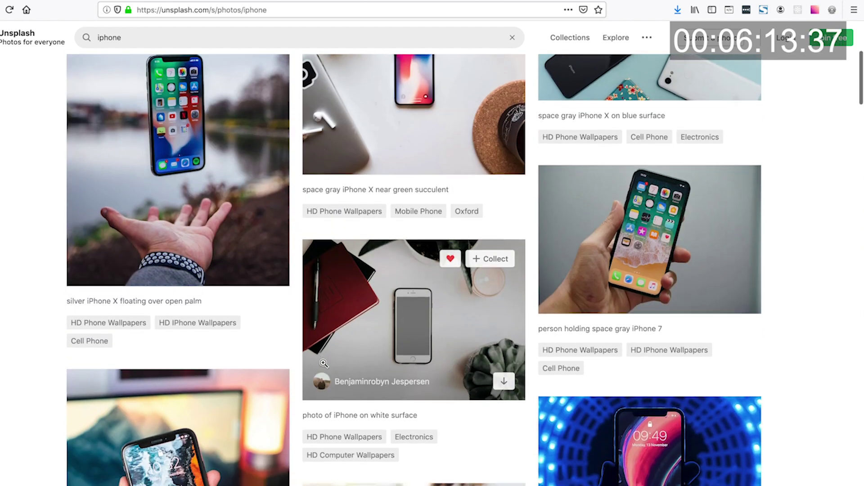
left_click(405, 275)
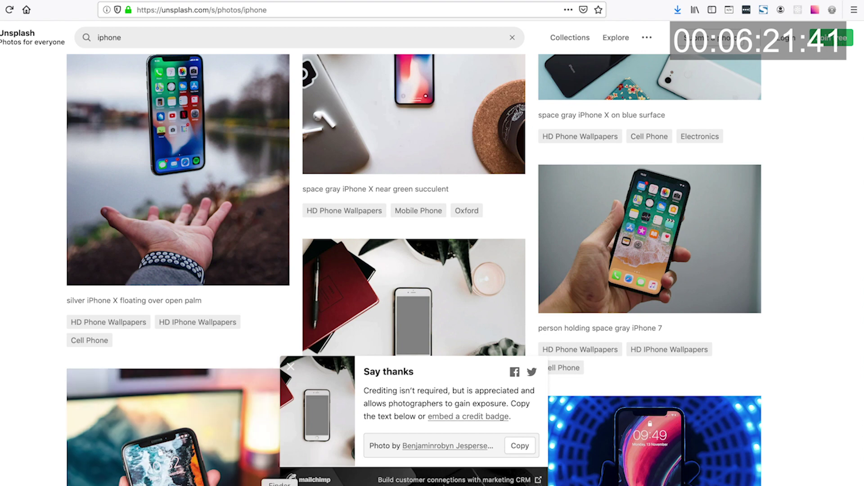
Step: Open the newly downloaded iPhone photo from the Downloads folder in Adobe Photoshop CC 2019
left_click(324, 484)
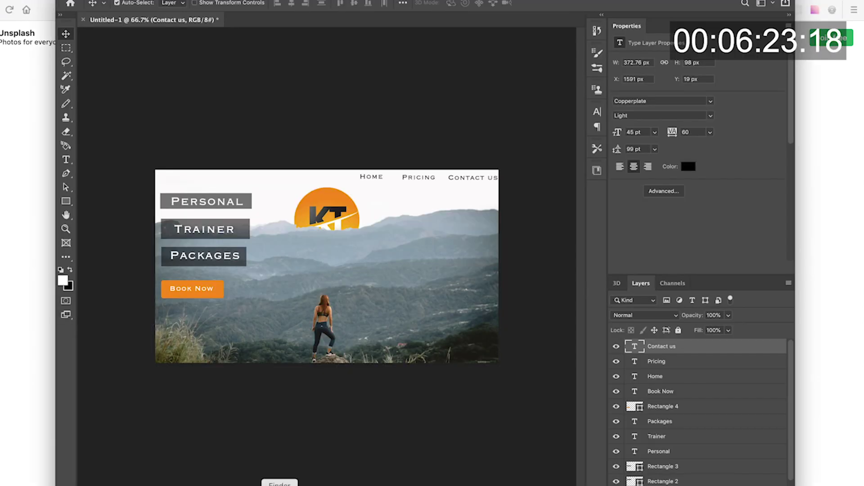
left_click(280, 484)
left_click(521, 32)
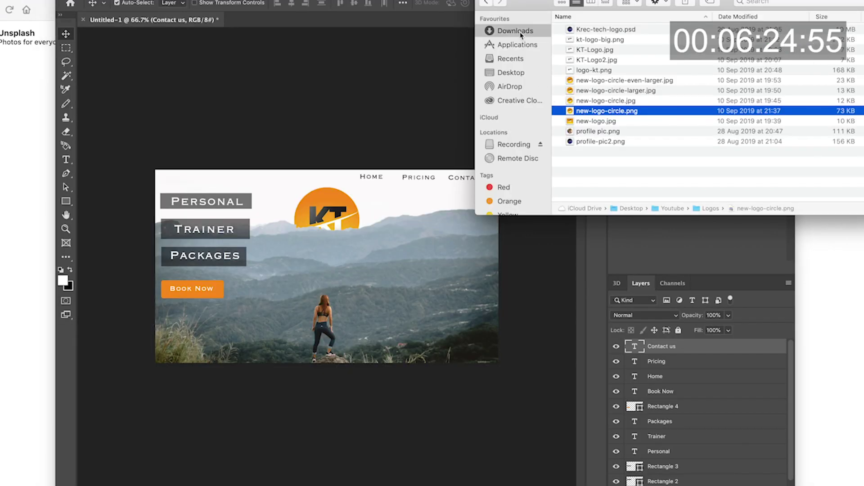
left_click(587, 55)
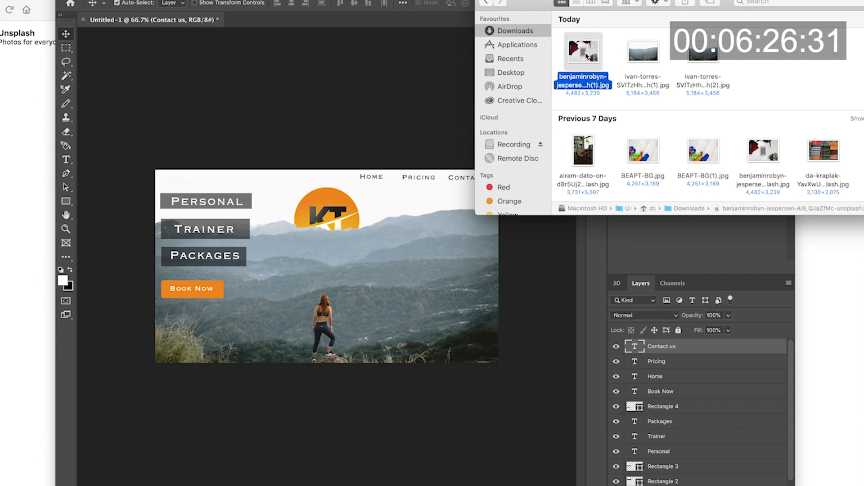
double_click(587, 54)
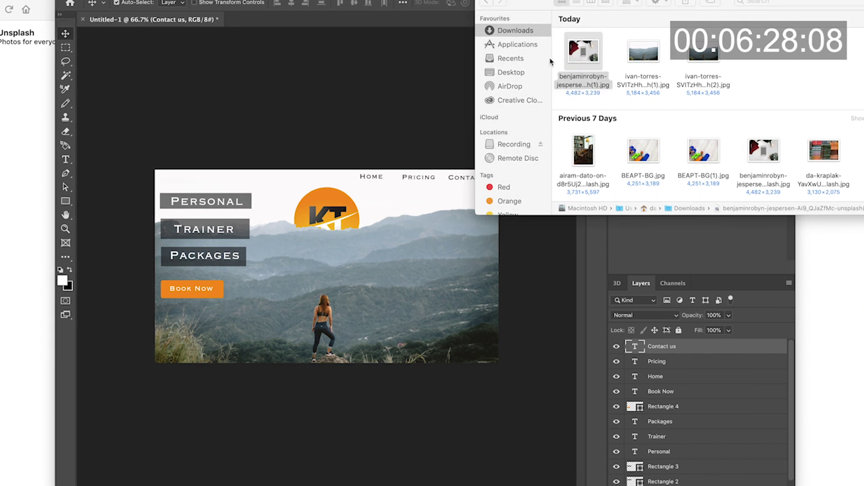
left_click(571, 51)
right_click(571, 48)
mouse_move(593, 67)
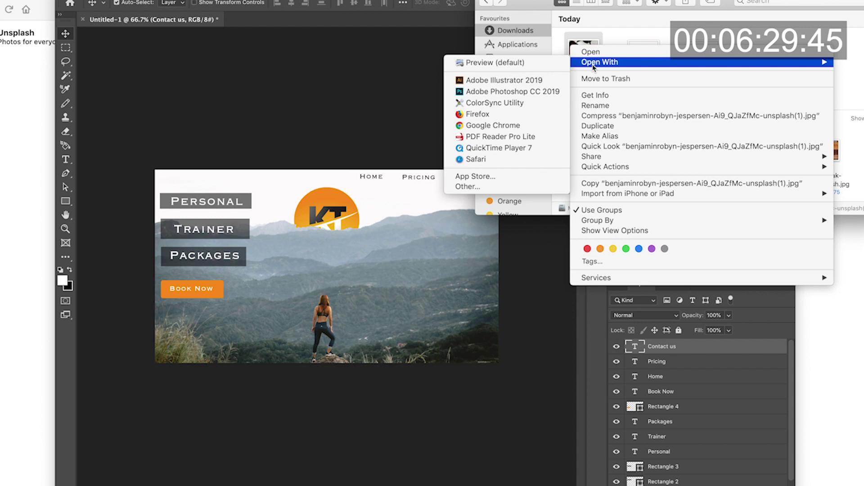
left_click(513, 91)
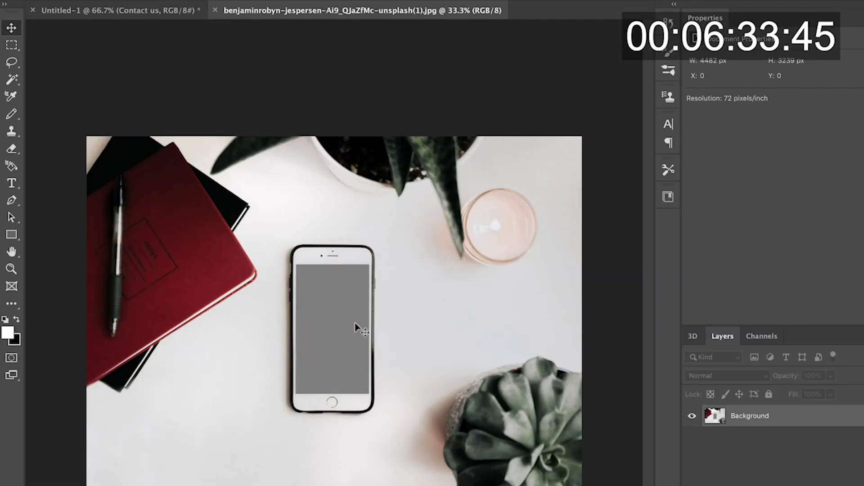
Step: Select the white table surface around the phone with the Magic Wand, unlock the Background layer and delete the selected area
left_click(12, 79)
left_click(294, 220)
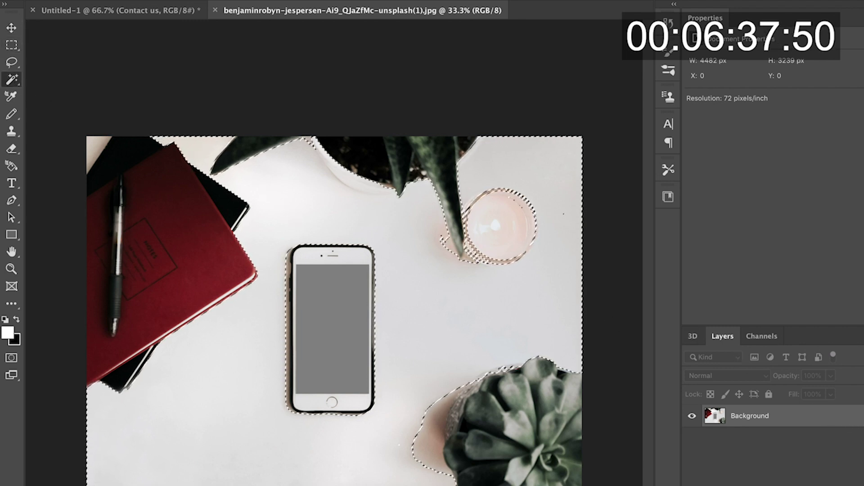
left_click(855, 415)
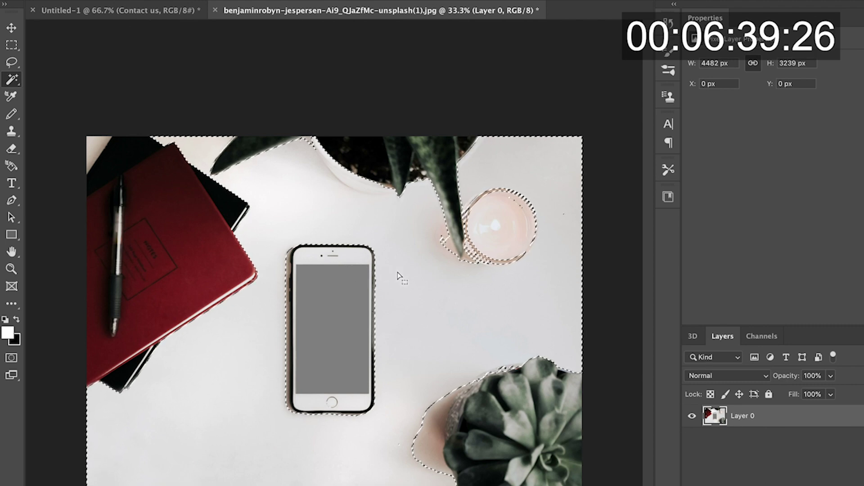
key("Delete")
Step: Remove the leftover shadow along the phone's left edge with the Magic Wand
left_click(289, 329)
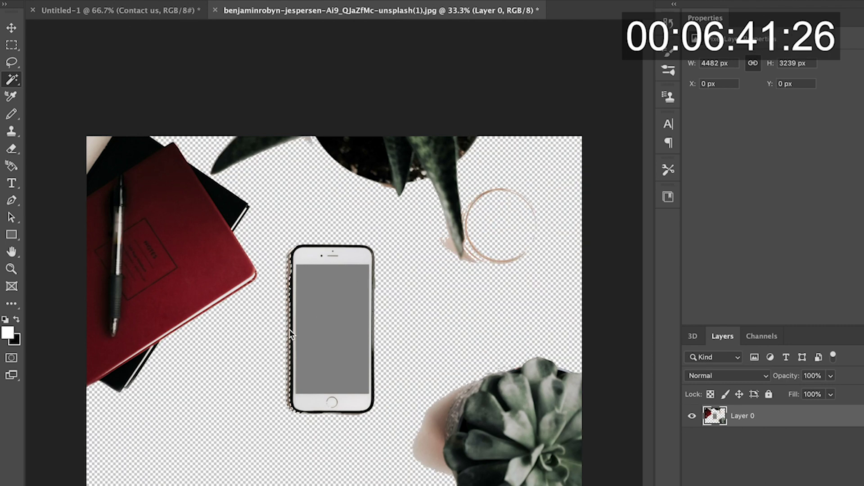
left_click(290, 211)
key("ctrl+d")
left_click(286, 257)
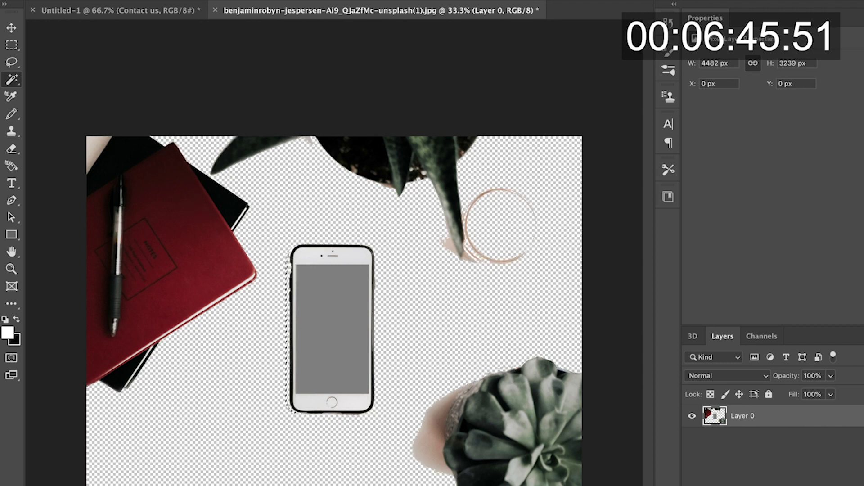
Step: Copy the phone with a rectangular marquee around it and paste it into the Untitled-1 document
key("m")
left_click_drag(399, 236, 298, 374)
left_click_drag(278, 410, 268, 435)
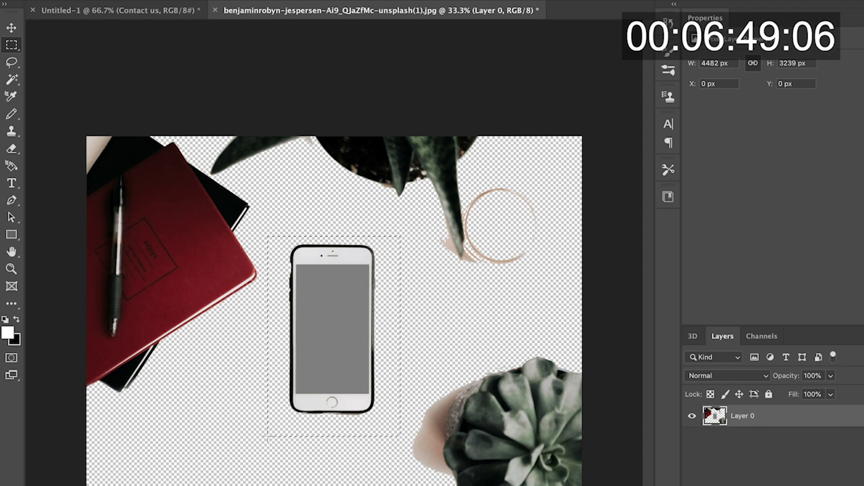
left_click(151, 17)
key("ctrl+v")
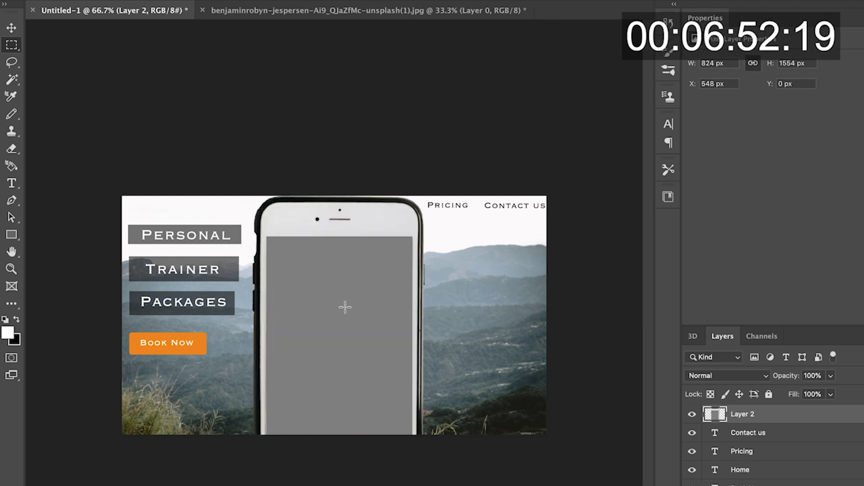
Step: Scale the pasted phone to about 373 × 704 px and place it in the lower right of the image, running off the bottom edge
key("ctrl+t")
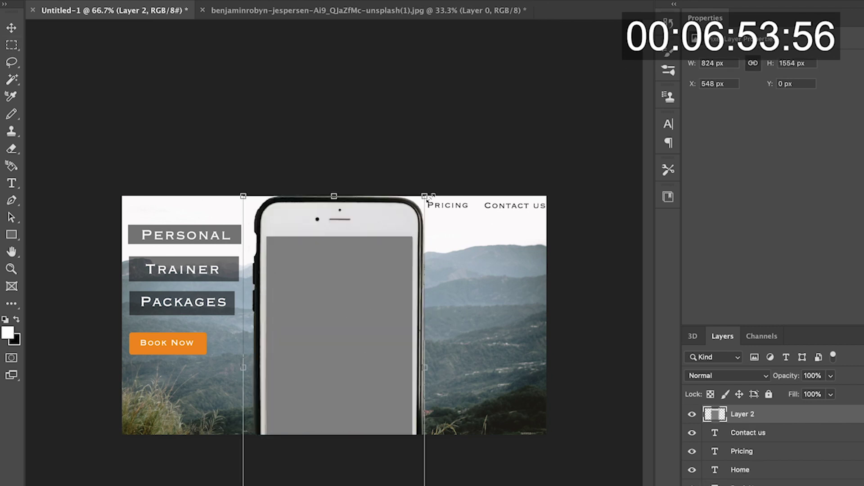
left_click_drag(367, 348, 353, 366)
left_click_drag(307, 401, 478, 343)
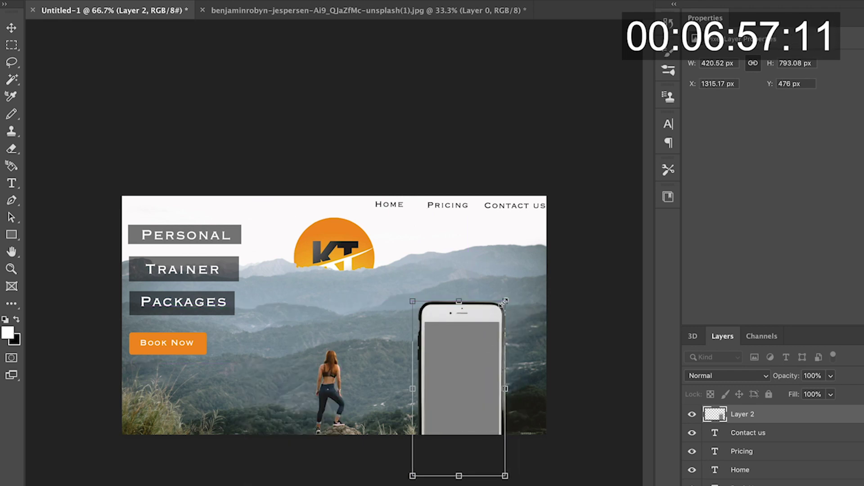
left_click_drag(504, 301, 488, 325)
left_click_drag(468, 375, 474, 366)
key("Return")
Step: Select the left 1060 × 1080 px of the page design and copy its merged content onto a new layer
key("m")
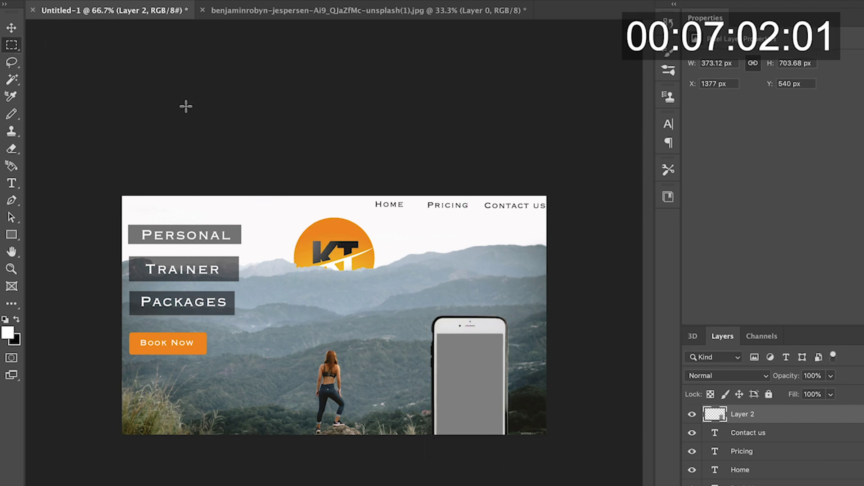
left_click_drag(122, 196, 356, 447)
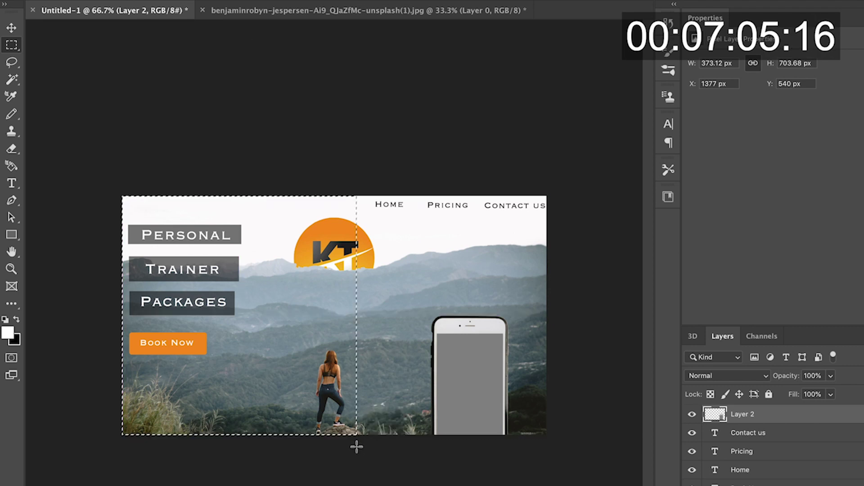
key("ctrl+j")
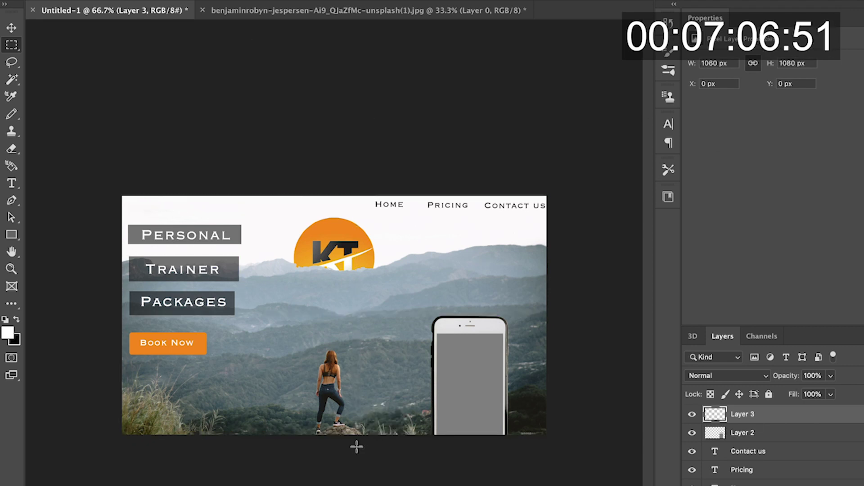
Step: Scale the merged page copy to about 758 × 772 px and move it over the phone
key("v")
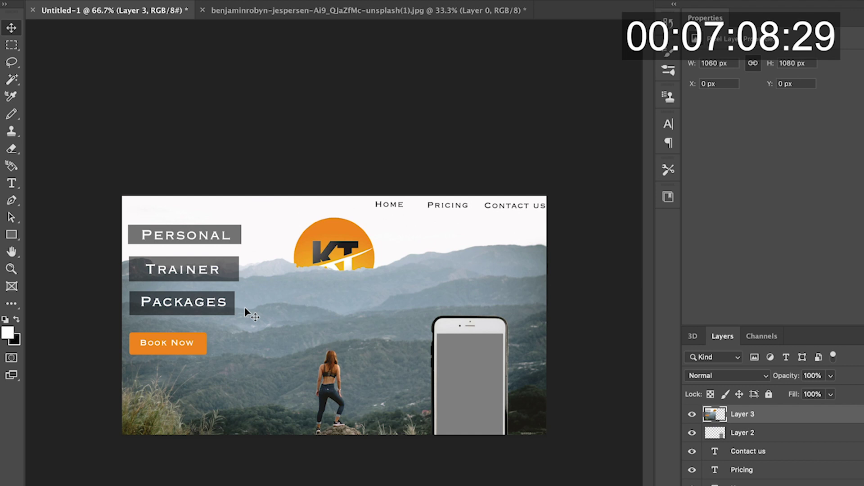
left_click_drag(365, 307, 379, 311)
left_click_drag(218, 204, 311, 303)
left_click_drag(373, 301, 418, 297)
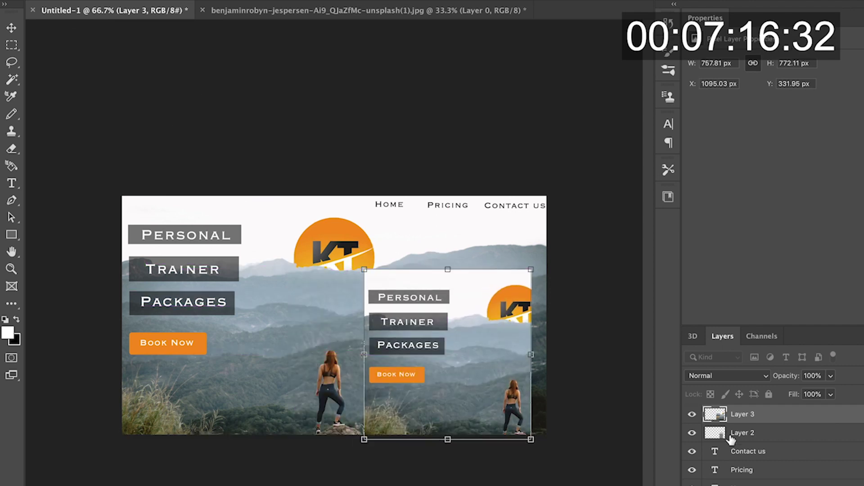
Step: Try to clip the reduced page copy directly to the phone layer
right_click(742, 414)
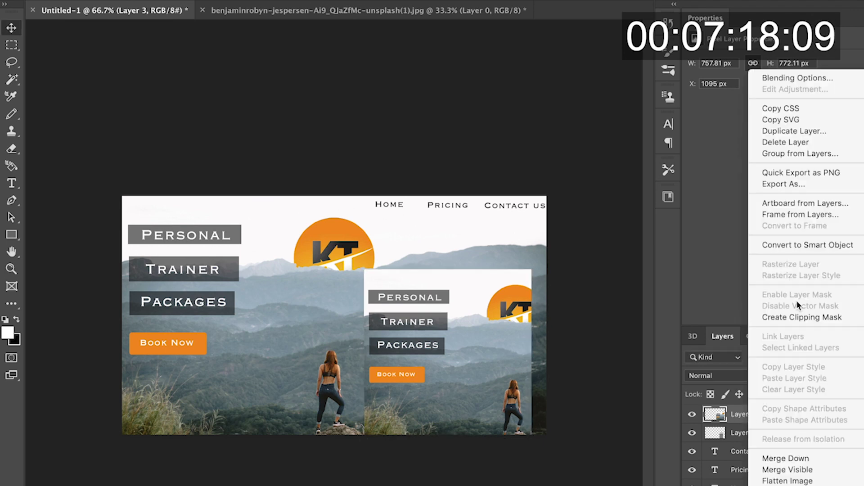
left_click(798, 316)
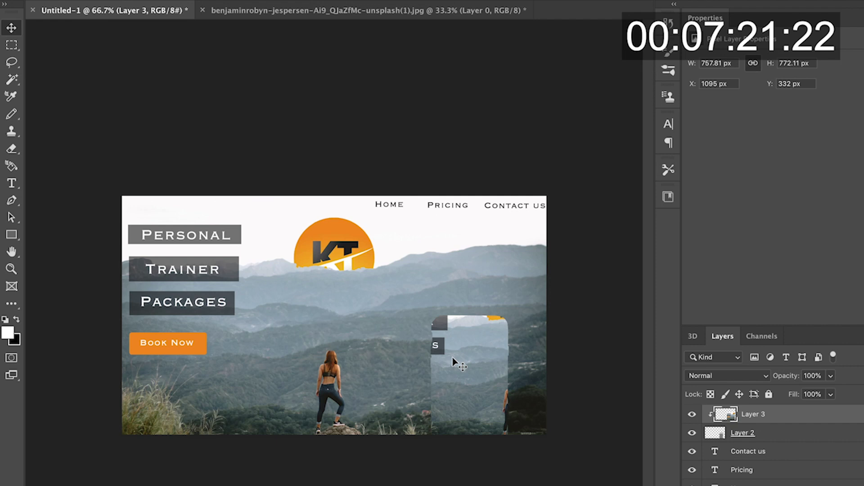
key("super+z")
Step: Move the page copy off the phone and draw a white rectangle of about 292 × 508 px covering the phone's grey screen
left_click_drag(416, 324, 271, 323)
left_click(12, 235)
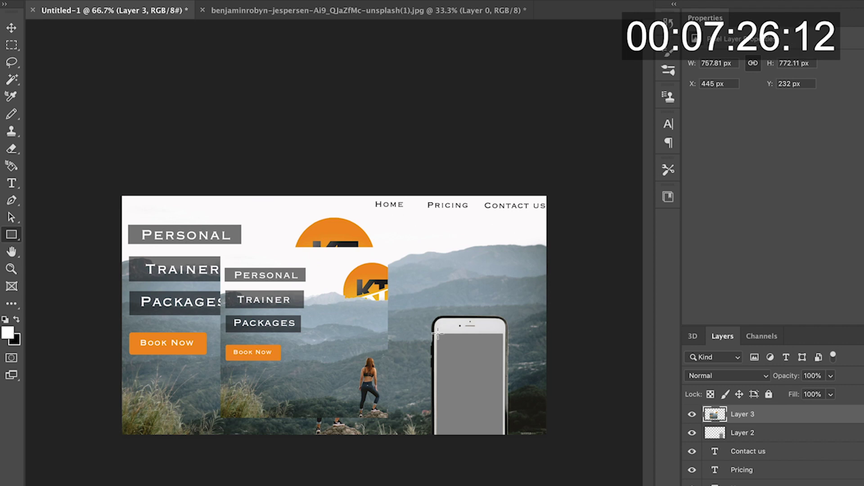
left_click_drag(437, 333, 502, 446)
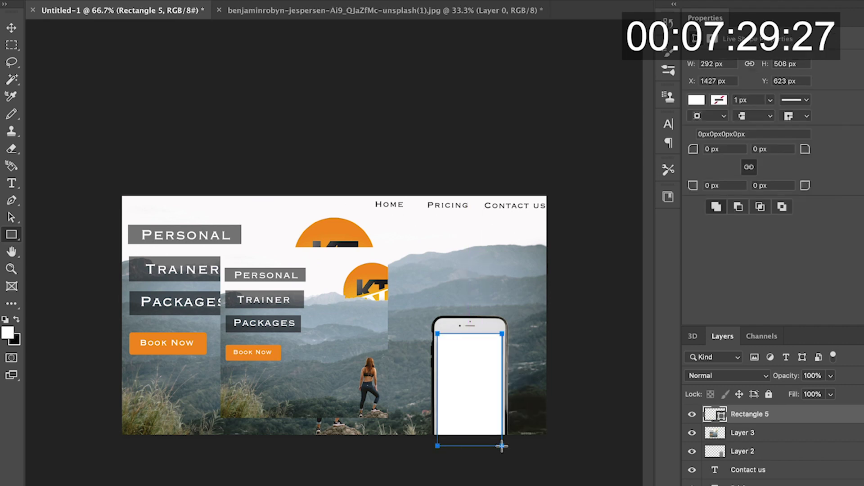
Step: Move the page copy back over the phone and stack its layer above the white rectangle
key("v")
left_click_drag(268, 339, 449, 370)
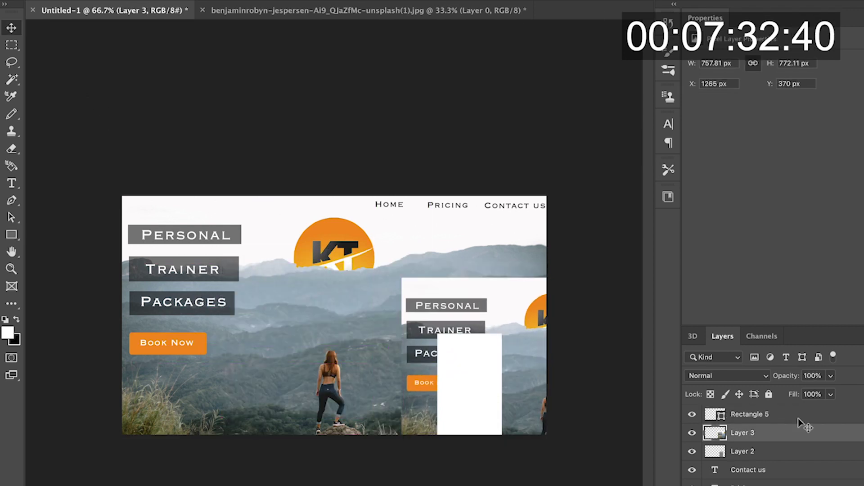
left_click_drag(785, 432, 782, 407)
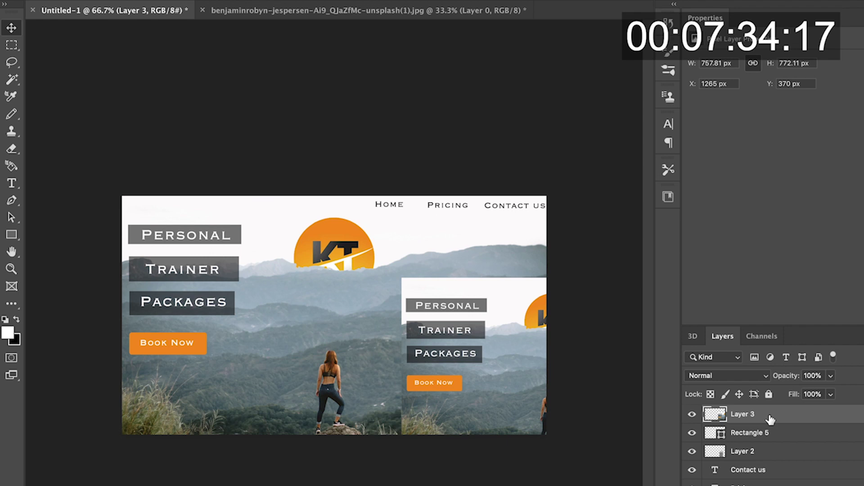
Step: Clip the page copy to the white rectangle with a clipping mask
left_click(769, 432)
left_click(757, 421)
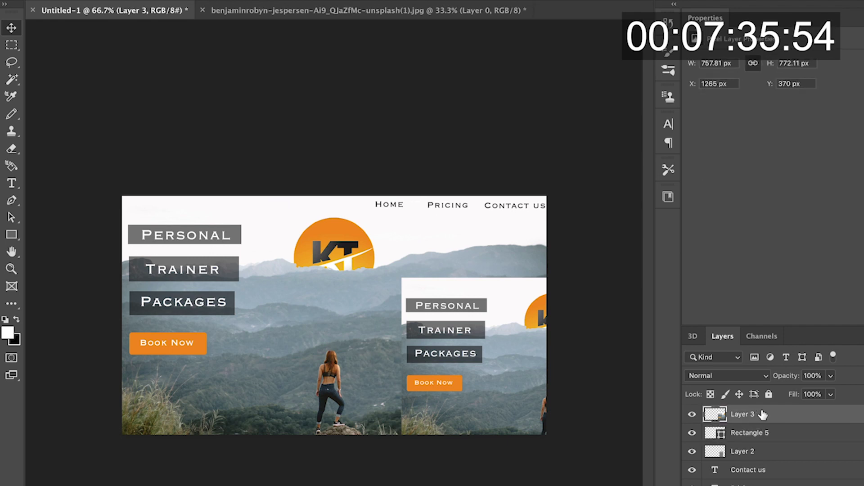
right_click(762, 411)
left_click(797, 318)
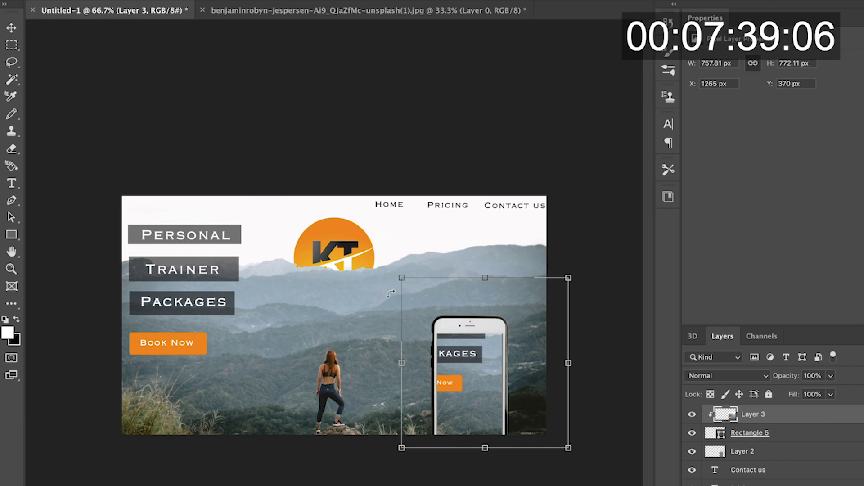
Step: Scale the clipped page copy to about 572 × 583 px so the captions and Book Now button fit on the phone screen
left_click_drag(403, 283, 438, 318)
left_click_drag(467, 392, 467, 397)
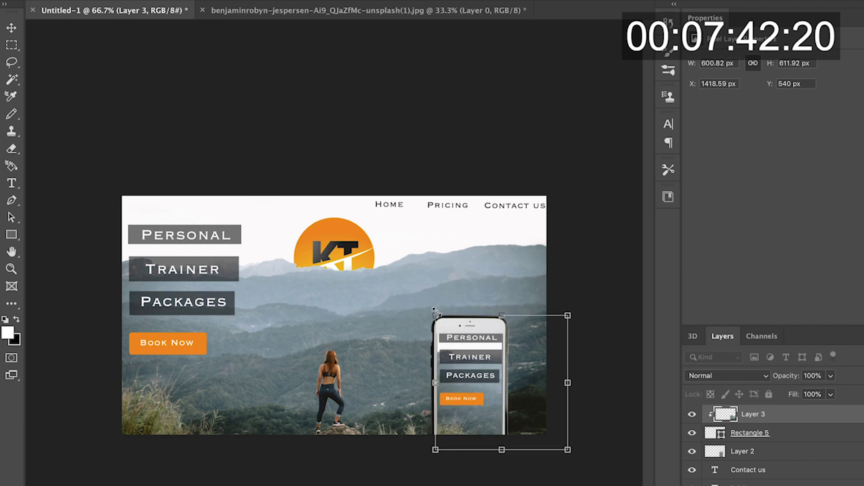
left_click_drag(442, 323, 447, 328)
left_click_drag(481, 378, 468, 381)
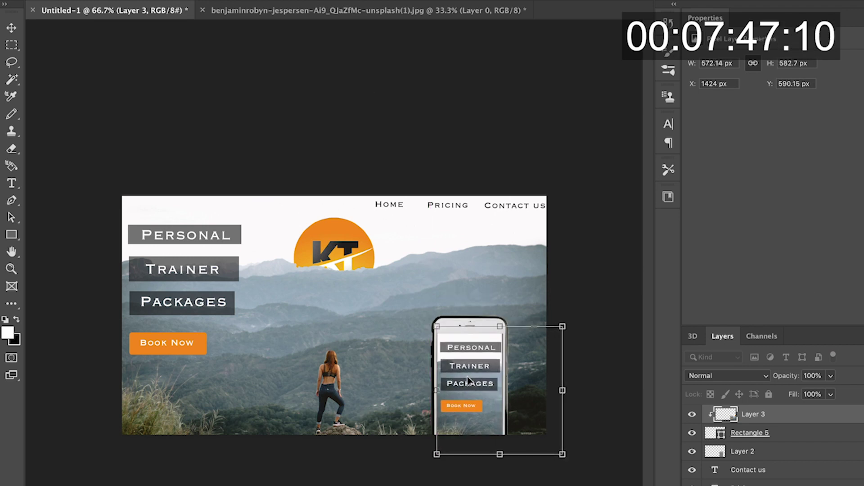
key("Return")
Step: Nudge the clipped page copy to X 1420 px, Y 587 px on the phone screen
key("Left")
key("Left")
key("Up")
key("Up")
key("Left")
key("Left")
key("Left")
key("Left")
key("Up")
key("Up")
key("Right")
key("Right")
key("Down")
key("Down")
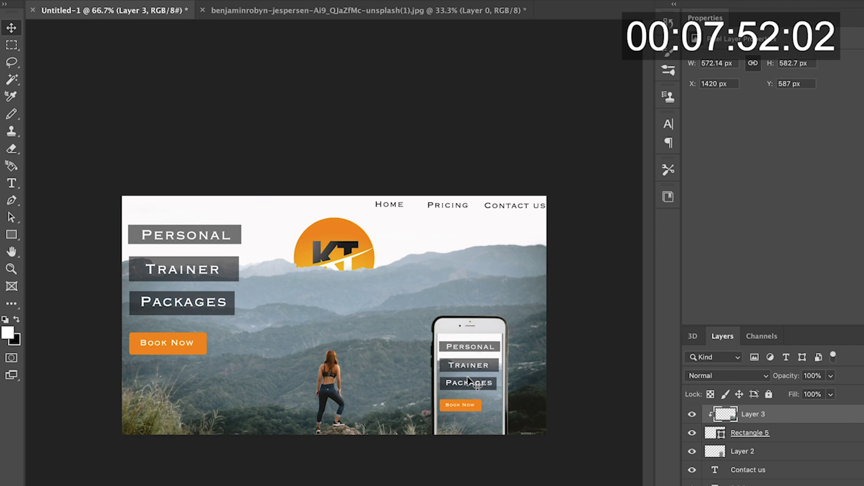